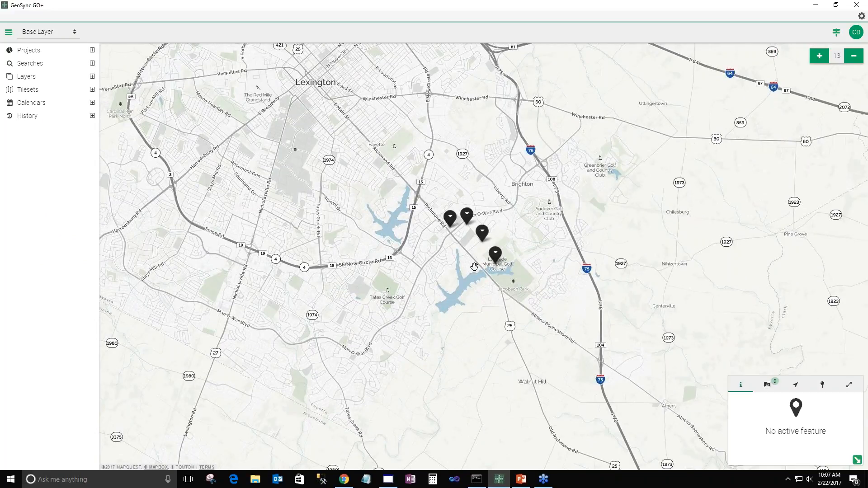
Step: Select the Golf Course Outfall on the map and start a new collection with the WebOutfallInventory form
scroll(474, 266, "up", 1)
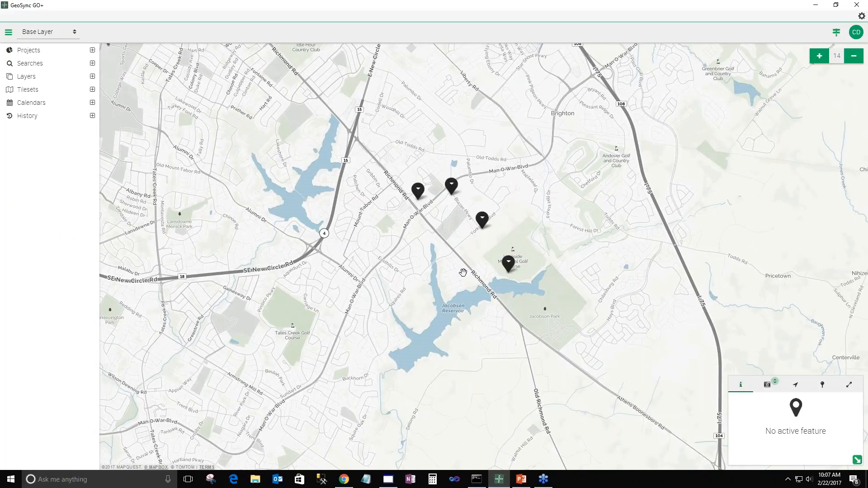
scroll(463, 254, "up", 1)
left_click_drag(462, 254, 442, 278)
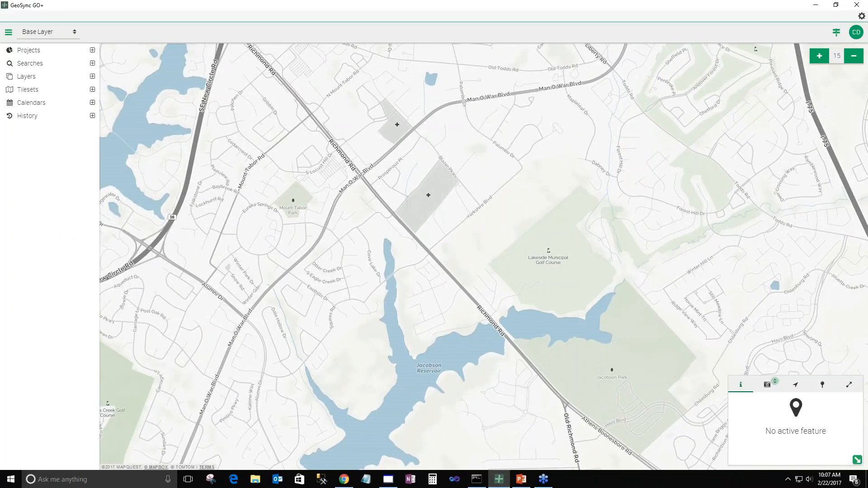
scroll(434, 281, "down", 1)
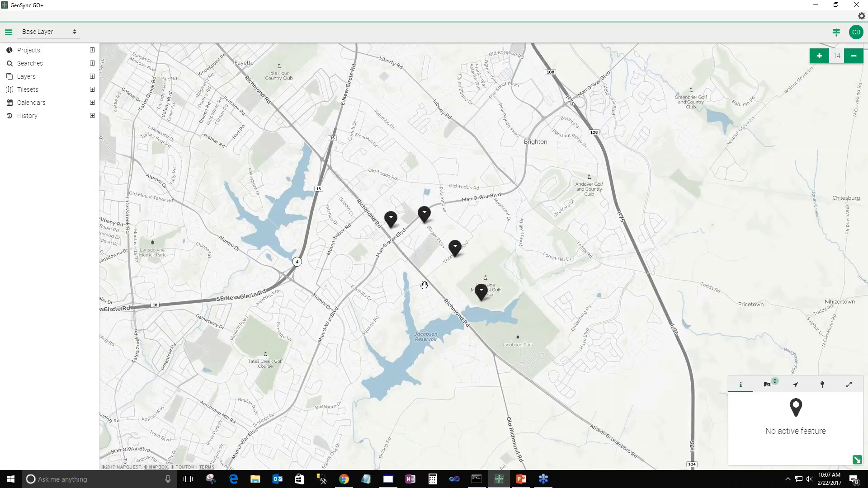
scroll(424, 285, "up", 1)
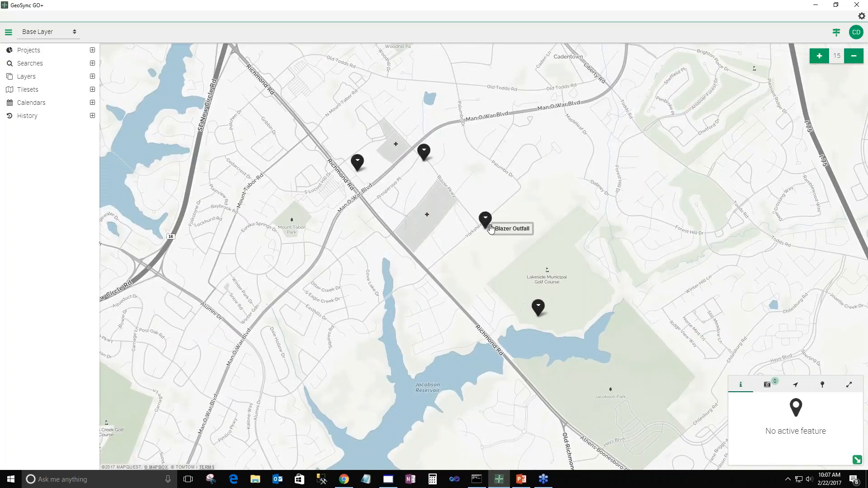
left_click_drag(528, 309, 441, 250)
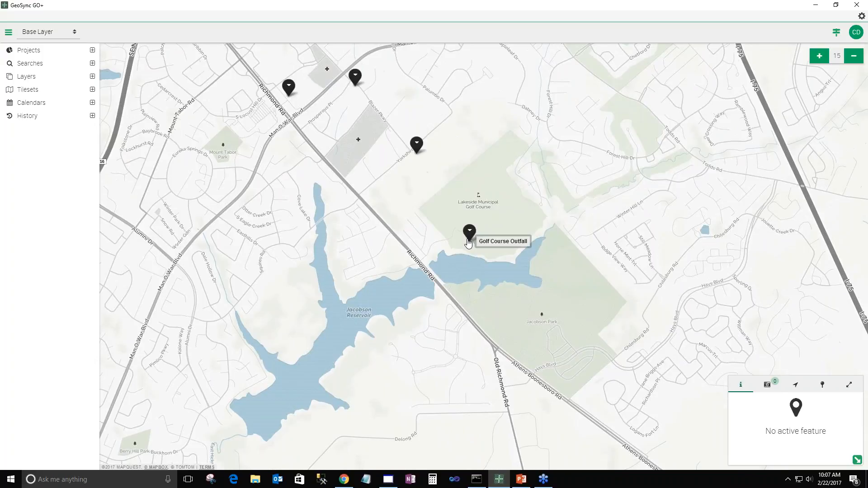
left_click(469, 239)
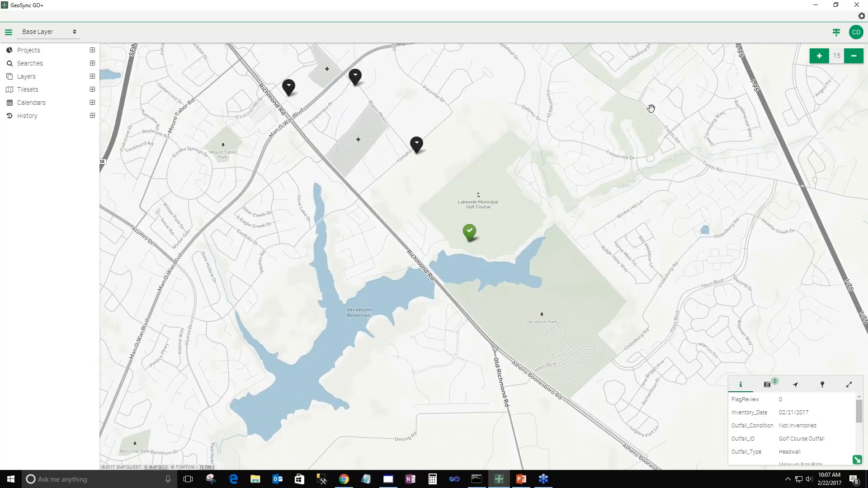
left_click(836, 34)
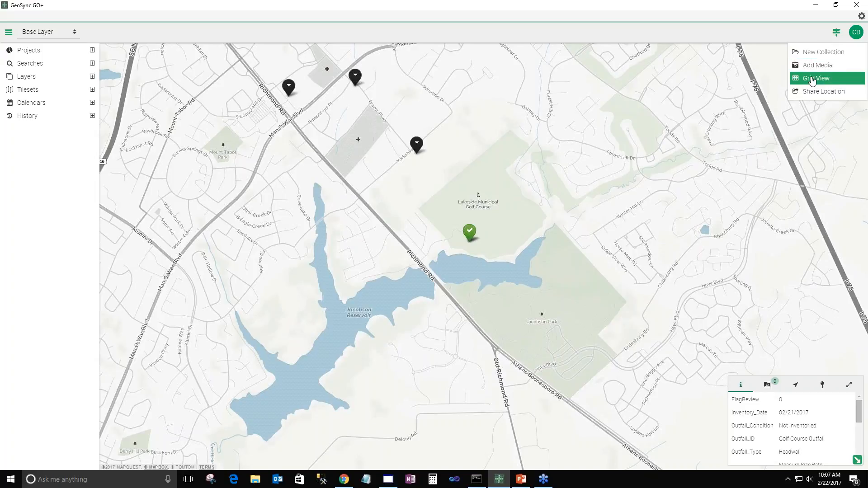
left_click(813, 58)
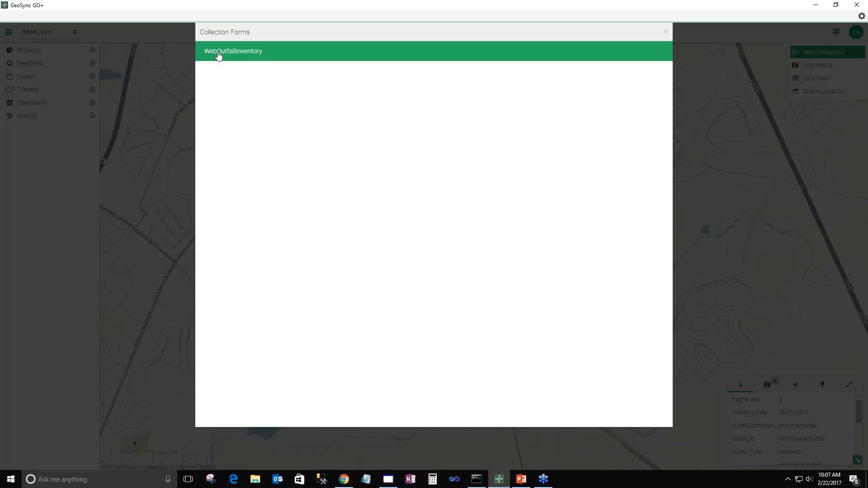
left_click(219, 54)
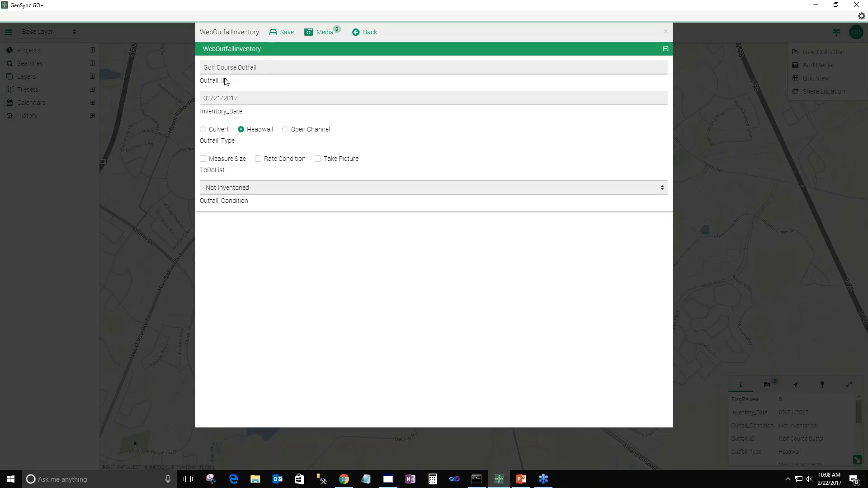
Step: Set the Golf Course Outfall's inventory date to 02/22/2017
left_click(269, 67)
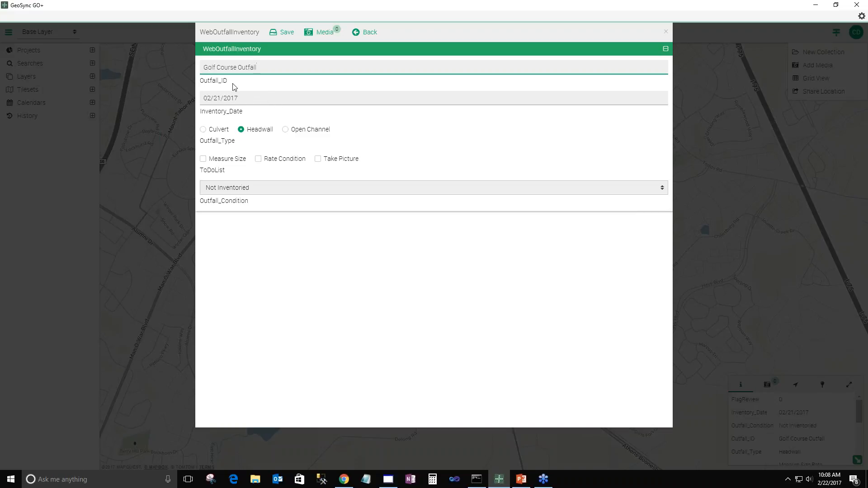
left_click(266, 99)
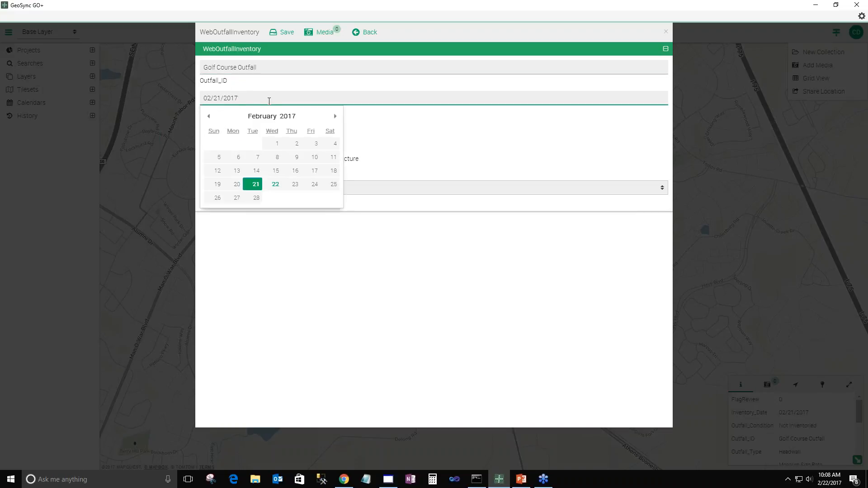
left_click(276, 186)
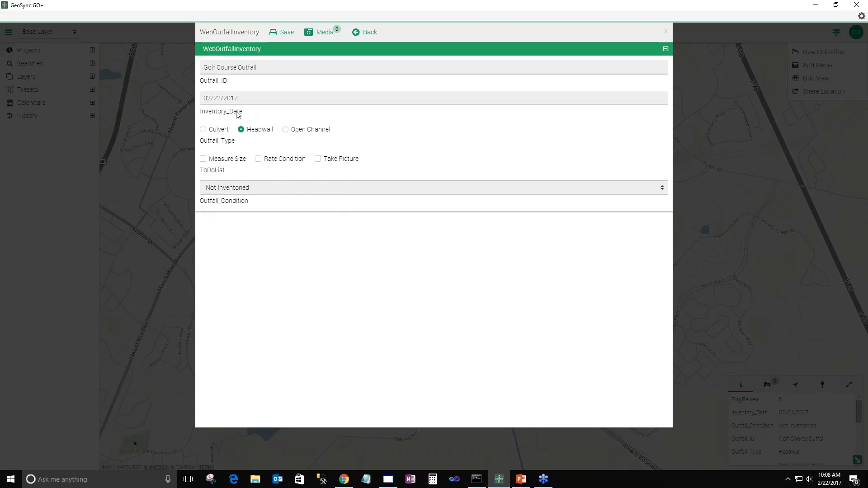
left_click(247, 98)
left_click(423, 121)
Step: Try other outfall types for the Golf Course Outfall, including Culvert, and return the selection to Headwall
left_click(315, 131)
left_click(257, 130)
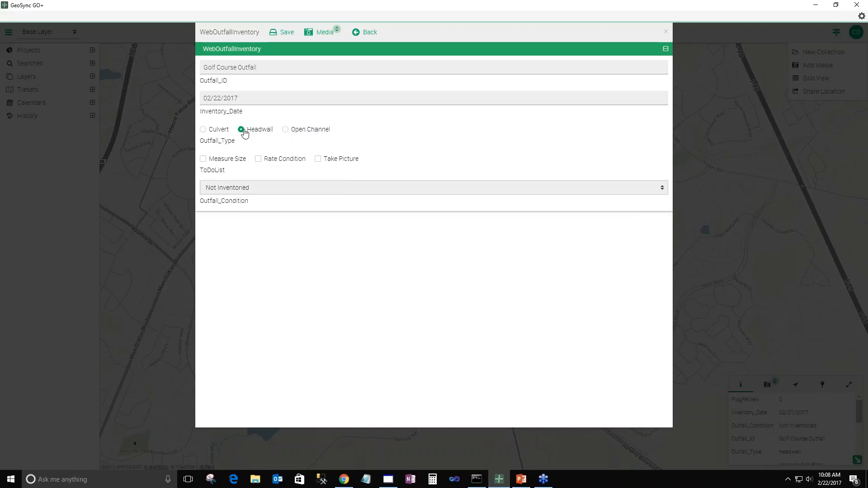
left_click(208, 131)
left_click(252, 130)
left_click(213, 131)
left_click(256, 132)
Step: Mark Measure Size, Rate Condition and Take Picture as done, set the outfall condition to Poor, and save the form
left_click(204, 162)
left_click(261, 160)
left_click(329, 161)
left_click(228, 189)
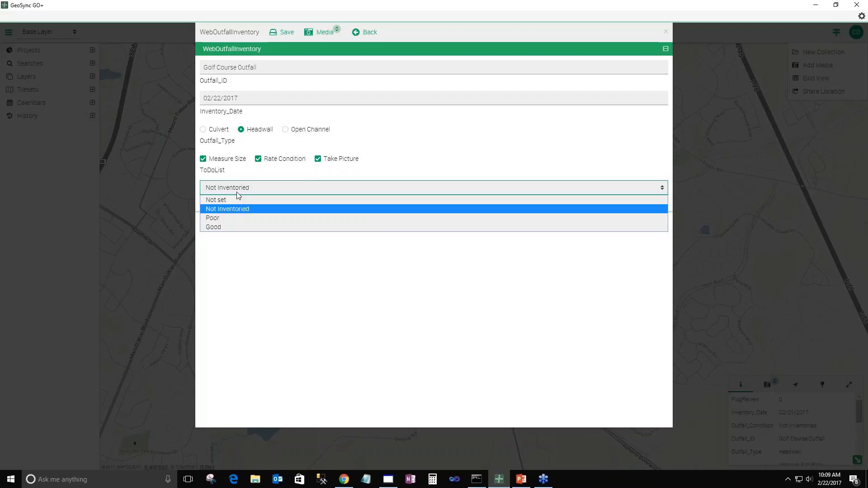
left_click(222, 219)
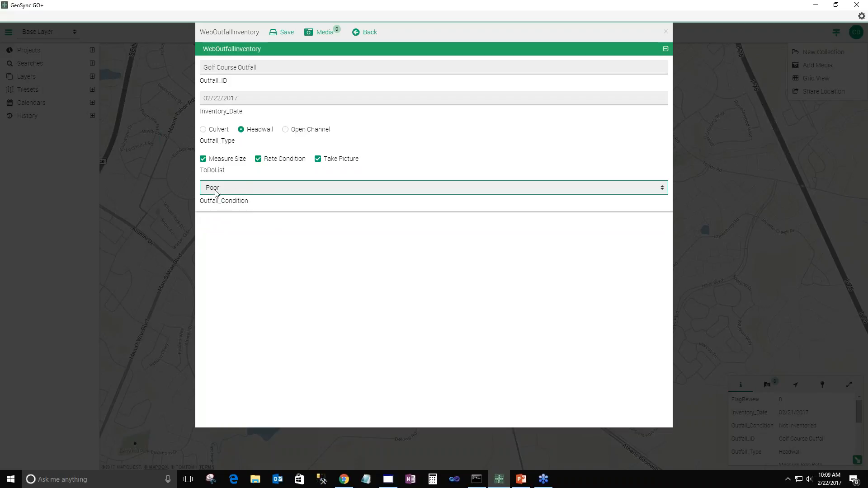
left_click(281, 33)
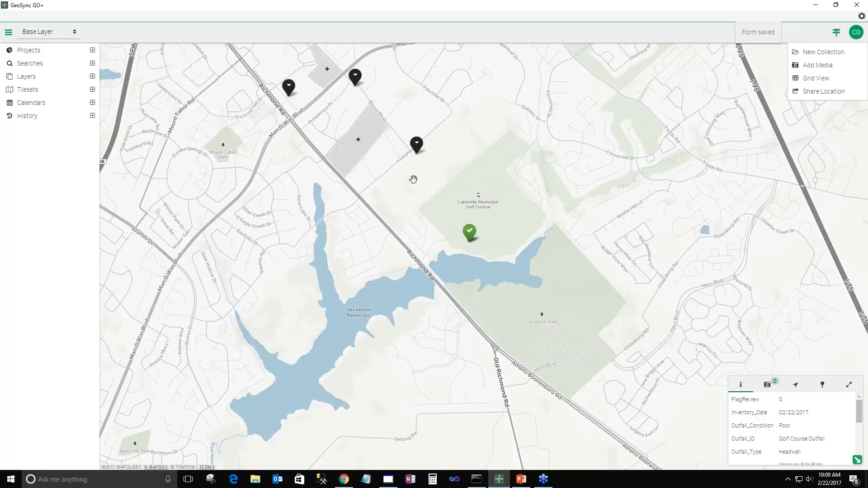
Step: Select the Blazer Outfall on the map and start a new collection with the WebOutfallInventory form
left_click_drag(438, 180, 473, 228)
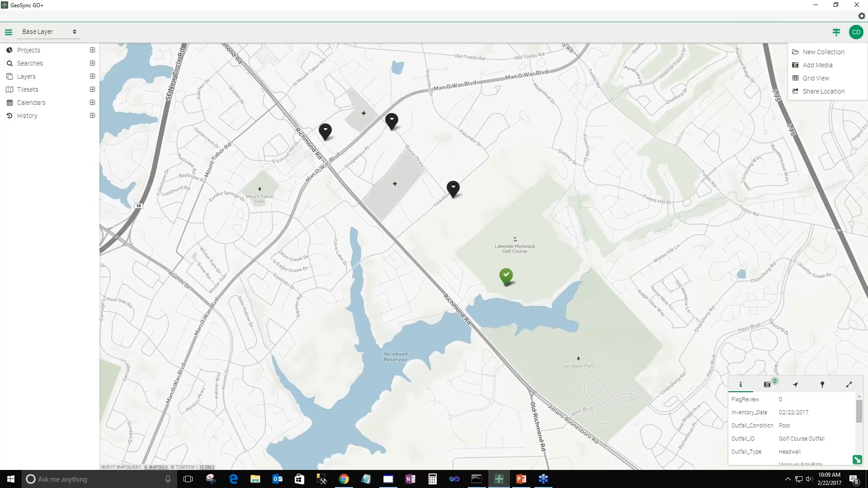
left_click_drag(497, 182, 497, 194)
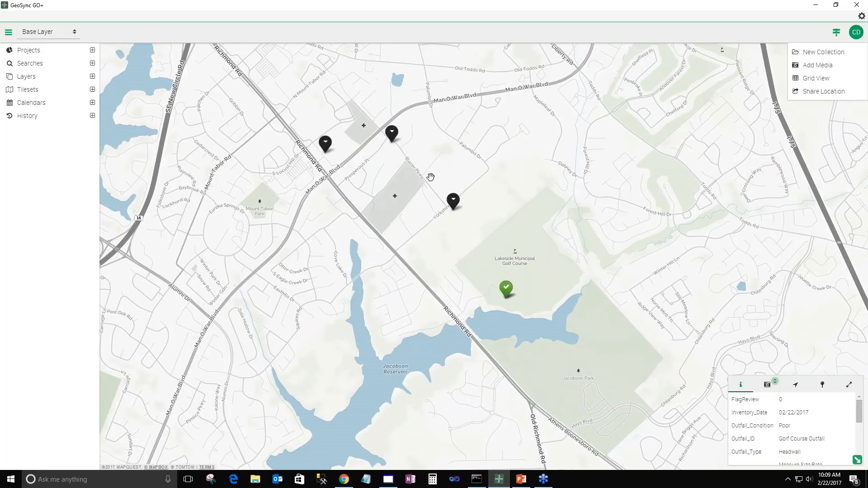
left_click(453, 200)
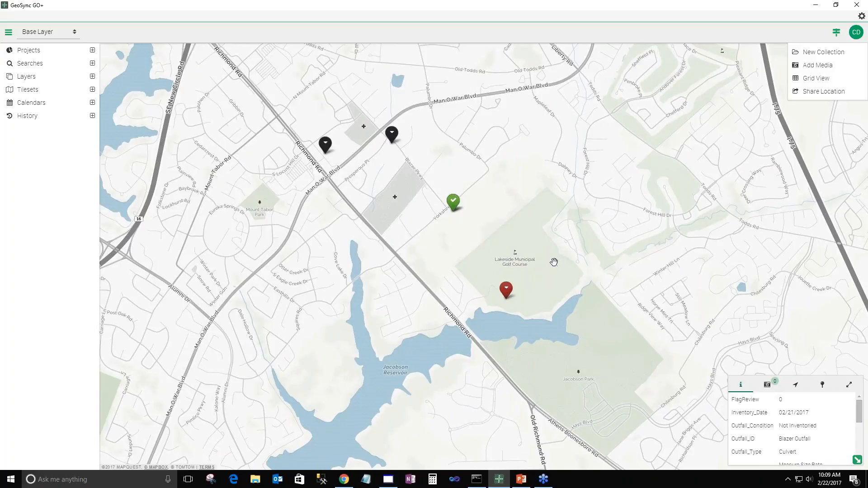
left_click_drag(554, 262, 544, 245)
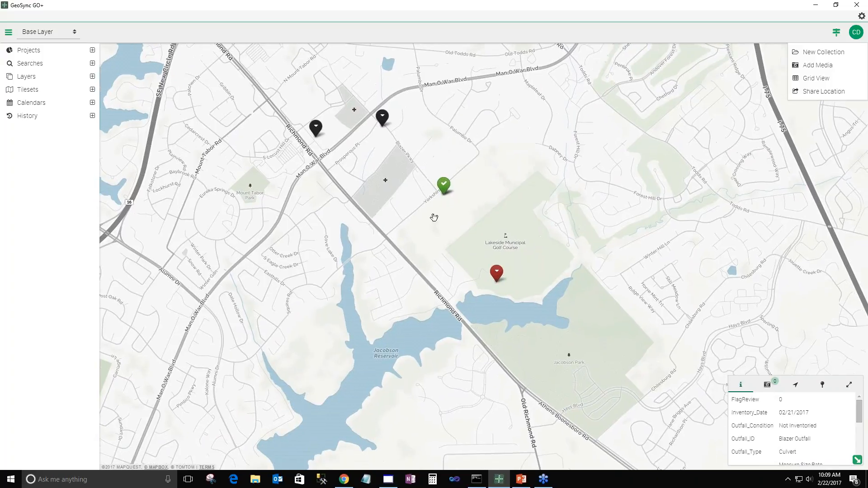
left_click(822, 53)
left_click(221, 58)
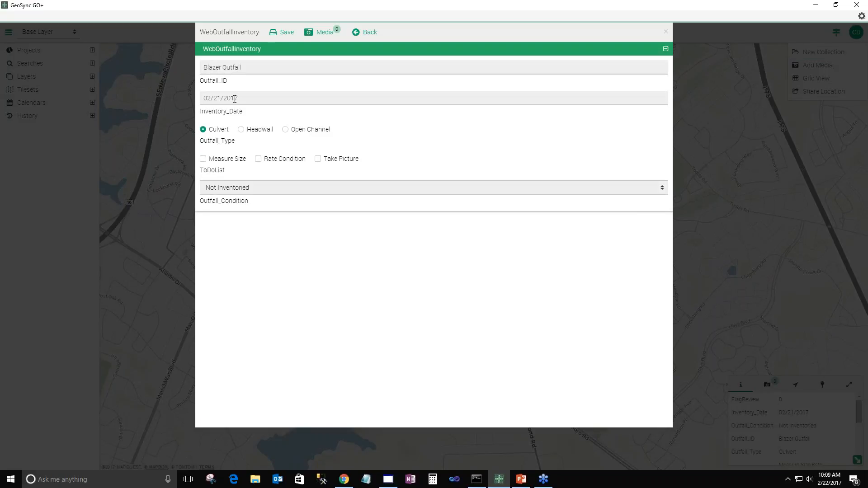
Step: Set the Blazer Outfall's inventory date to 02/22/2017 and check Measure Size, Rate Condition and Take Picture
left_click(241, 99)
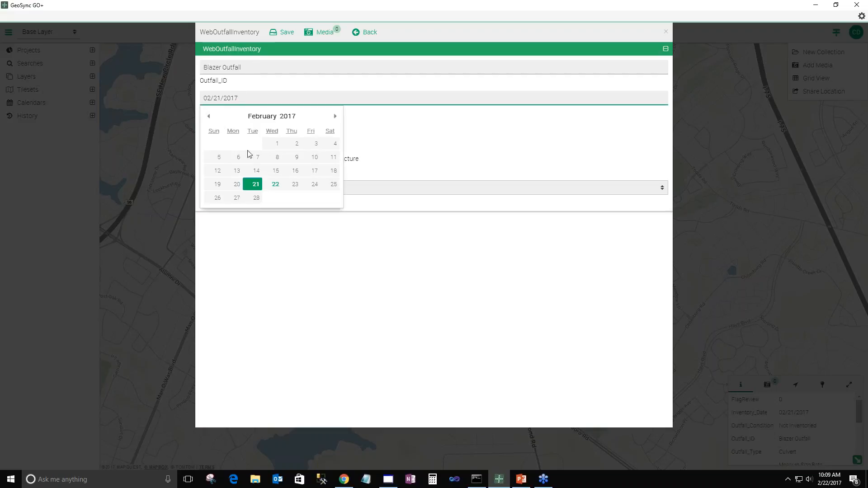
left_click(273, 185)
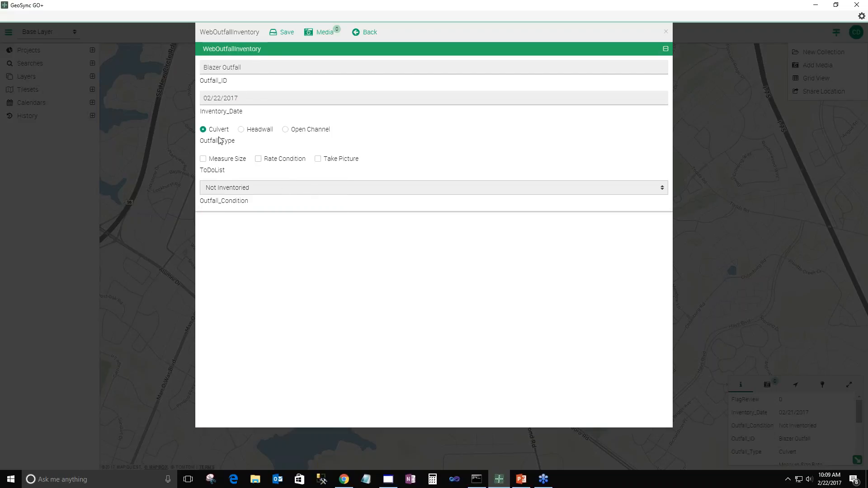
left_click(203, 159)
left_click(268, 160)
left_click(319, 159)
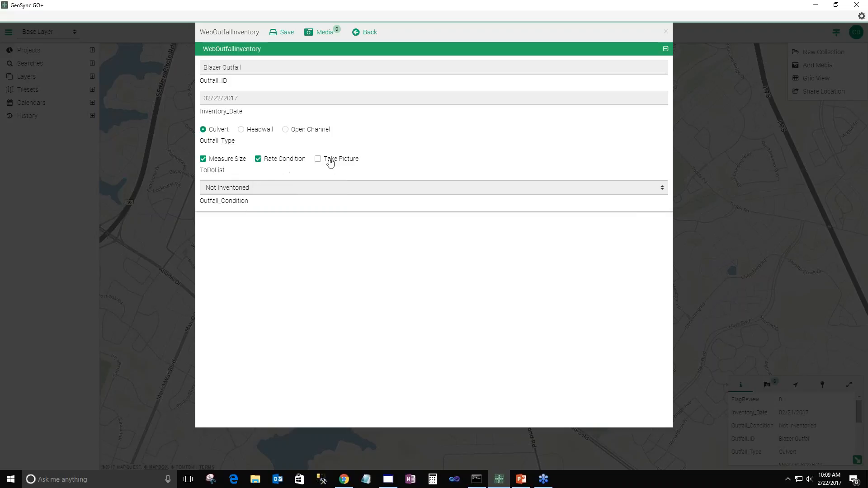
Step: Set the Blazer Outfall's condition to Good and save the form
left_click(234, 189)
left_click(217, 228)
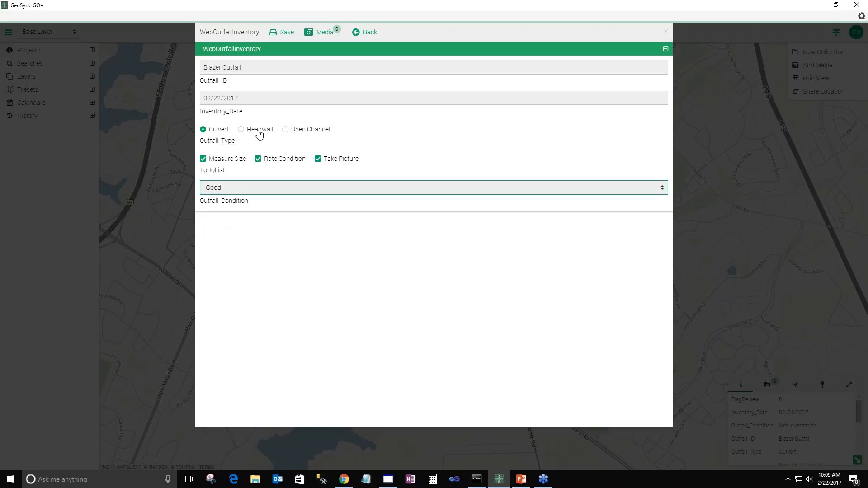
left_click(282, 34)
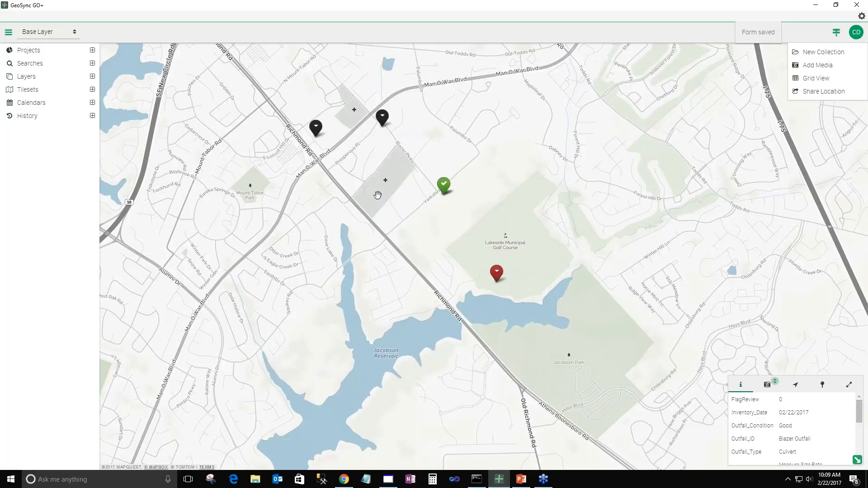
Step: Select the MapSync Outfall to check the inventoried outfalls' marker colours, and clear the selection
left_click_drag(378, 195, 448, 262)
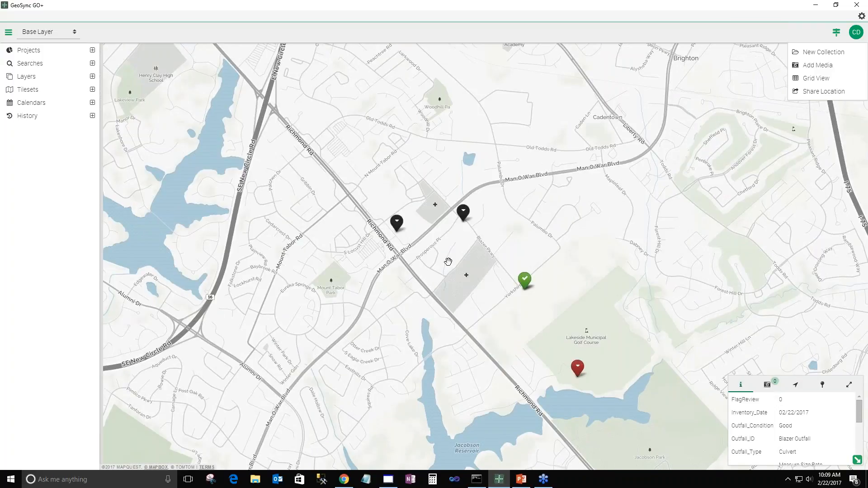
left_click(442, 202)
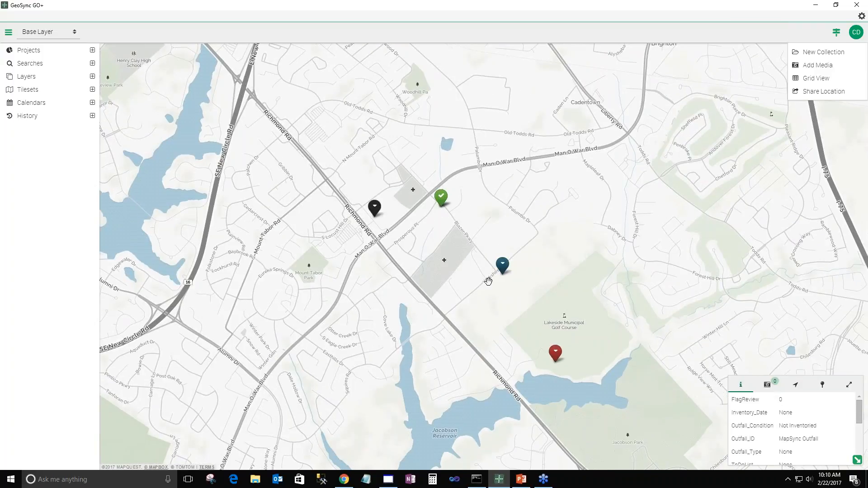
left_click_drag(488, 281, 446, 217)
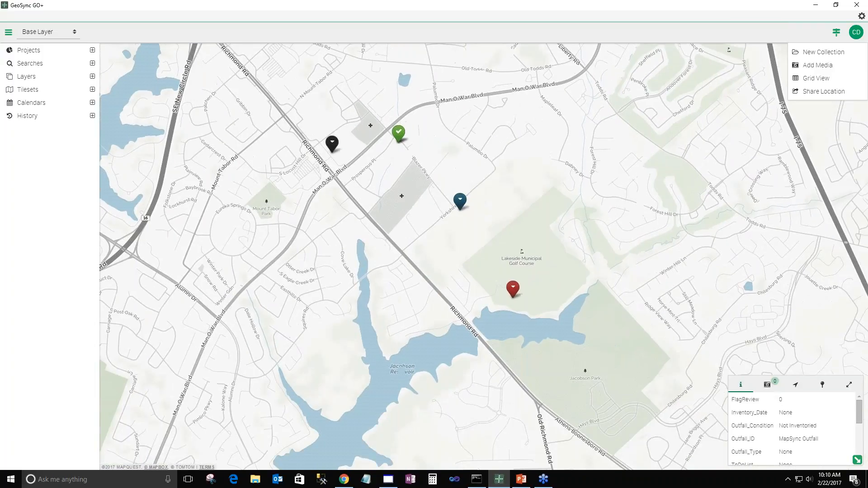
left_click(397, 140)
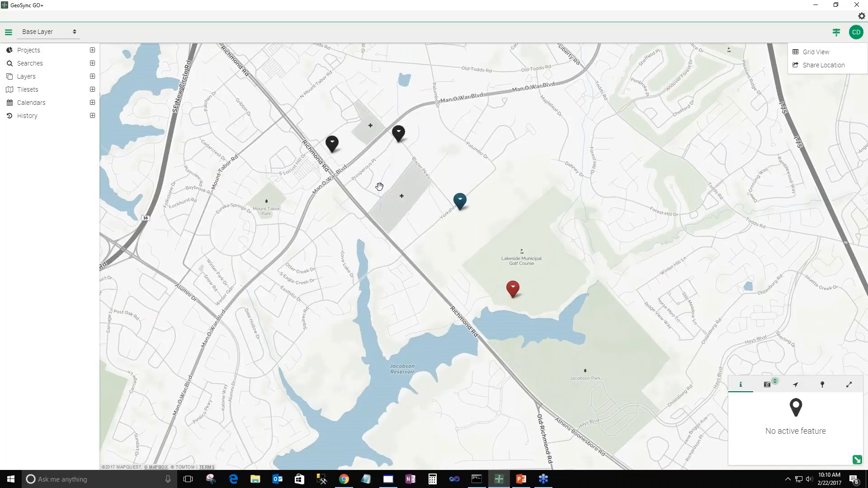
left_click_drag(379, 187, 401, 199)
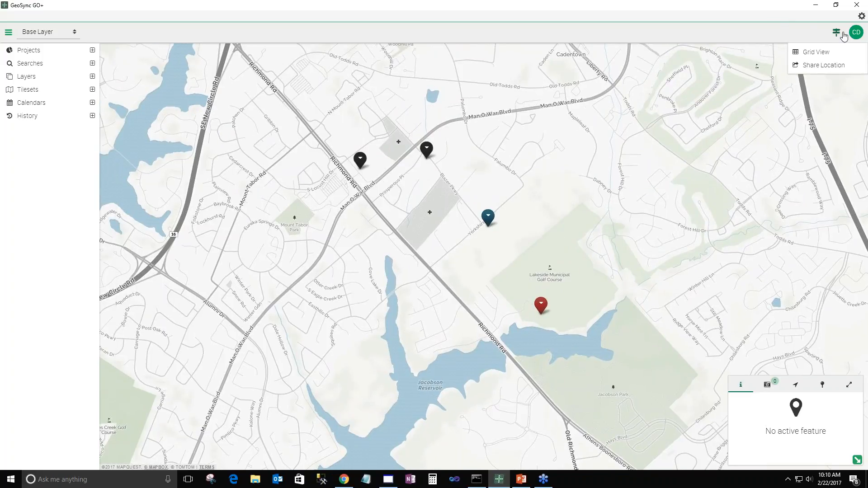
Step: Open the account administration and display its list of forms
left_click(855, 32)
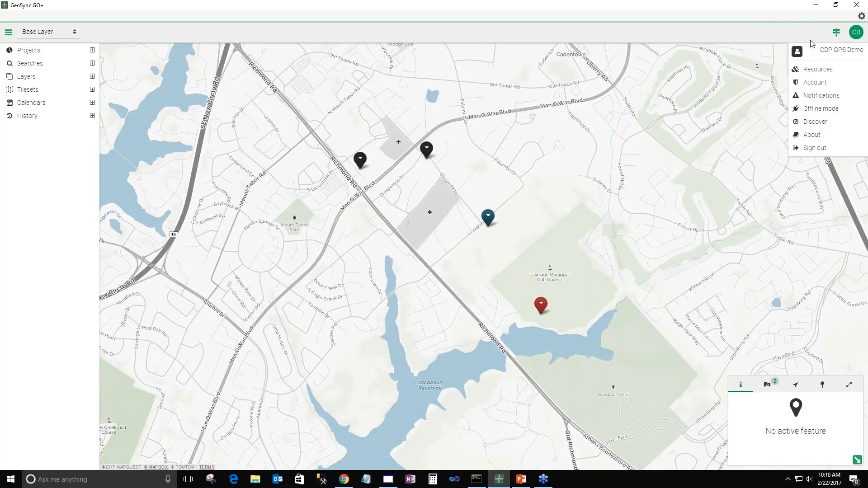
left_click(807, 85)
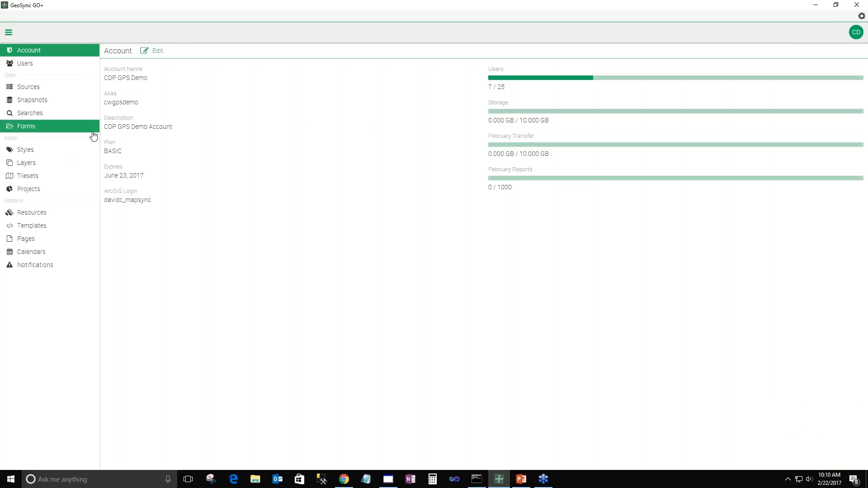
left_click(26, 130)
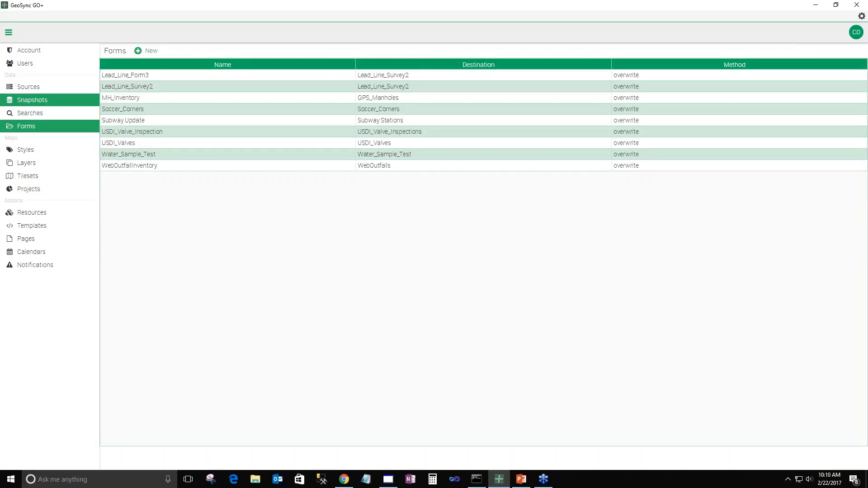
left_click(19, 128)
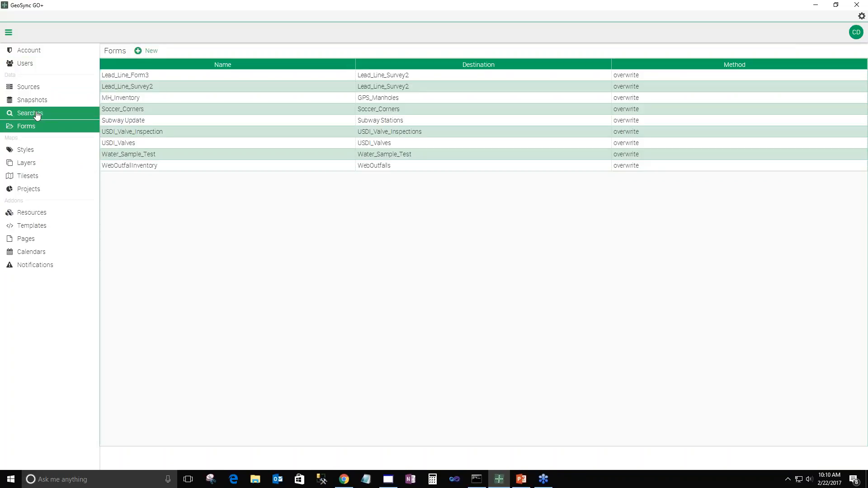
Step: Start a new form and set its source to WebOutfalls
left_click(151, 51)
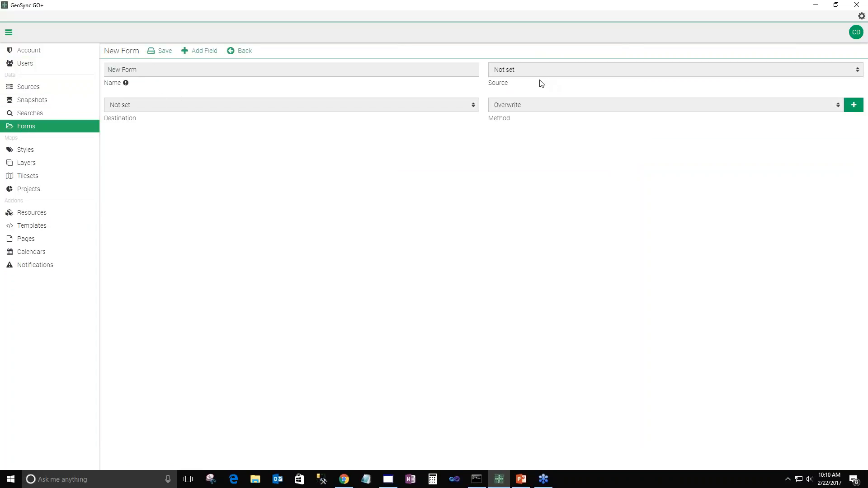
left_click(531, 71)
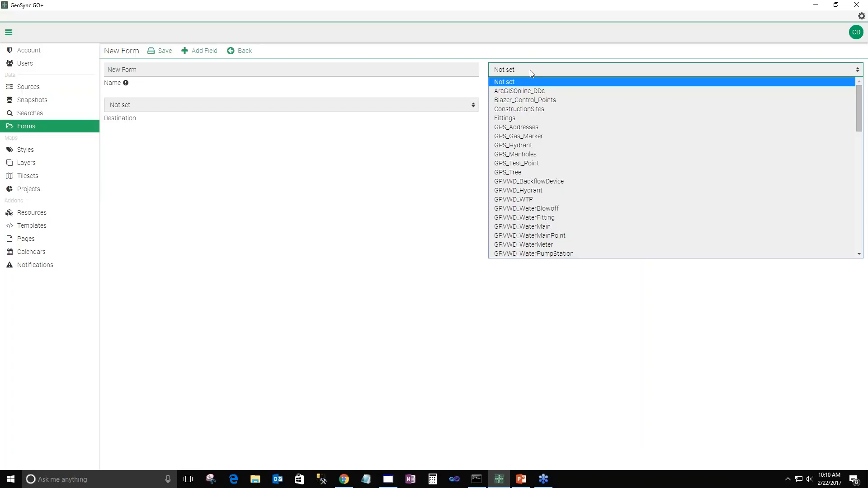
scroll(534, 156, "down", 15)
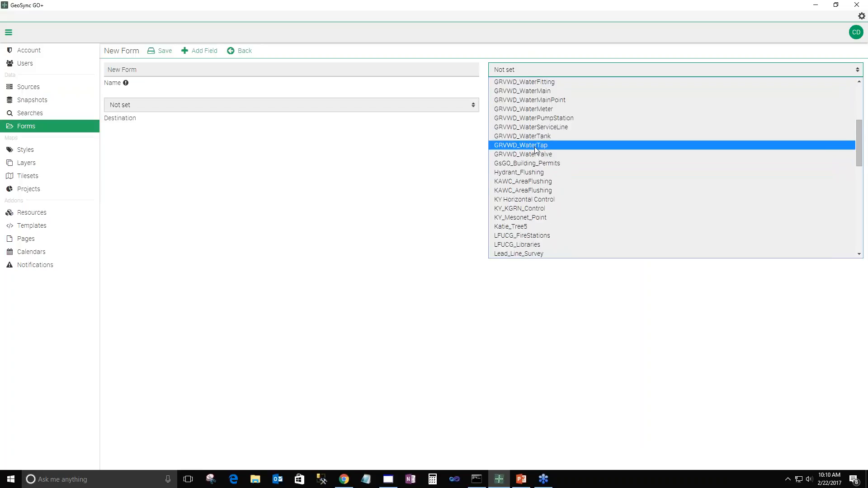
scroll(535, 147, "down", 2)
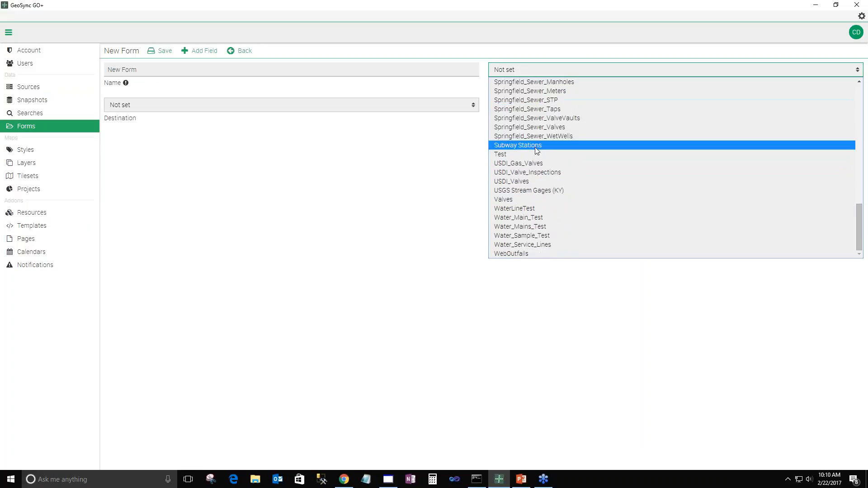
left_click(530, 254)
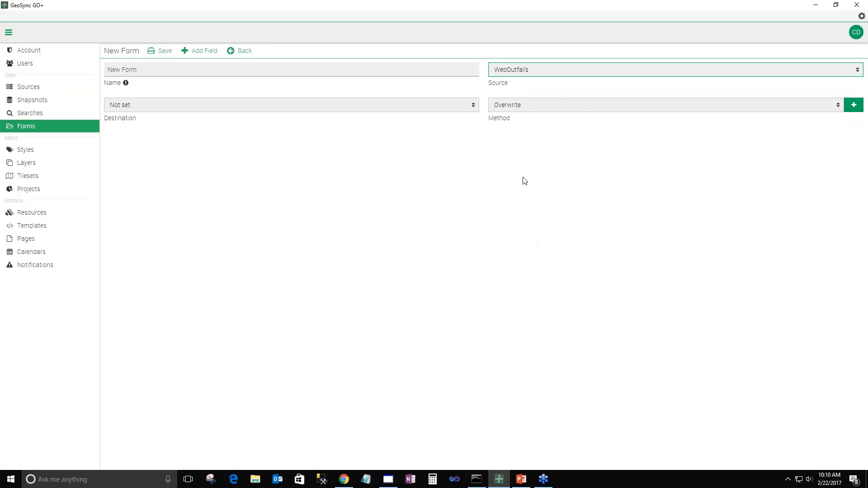
Step: Choose WebOutfalls as the new form's destination and add it with the Overwrite method
left_click(147, 105)
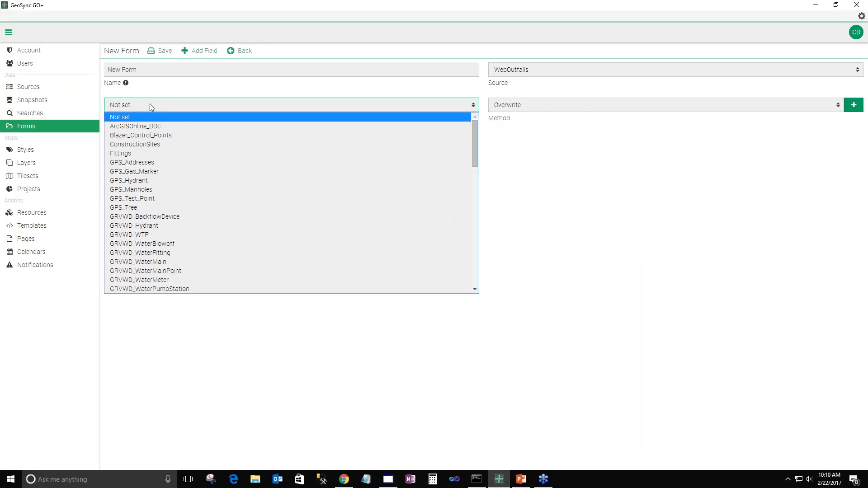
scroll(481, 152, "down", 1)
left_click_drag(475, 149, 478, 264)
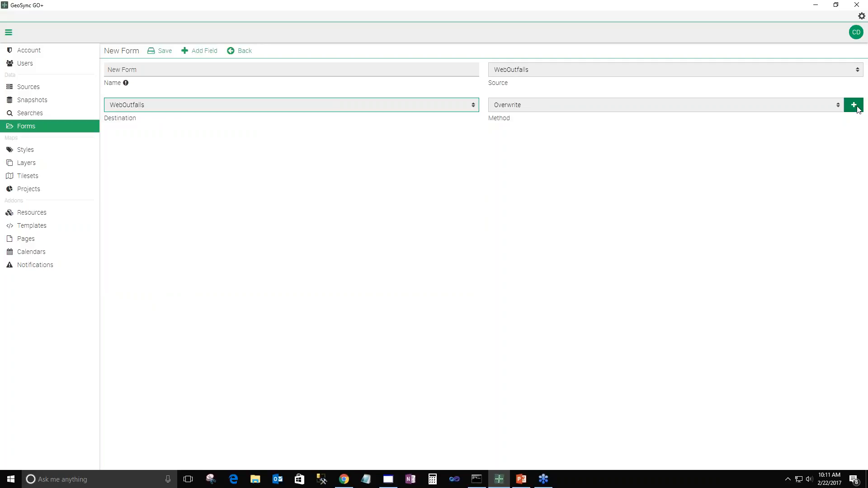
left_click(669, 105)
left_click(667, 105)
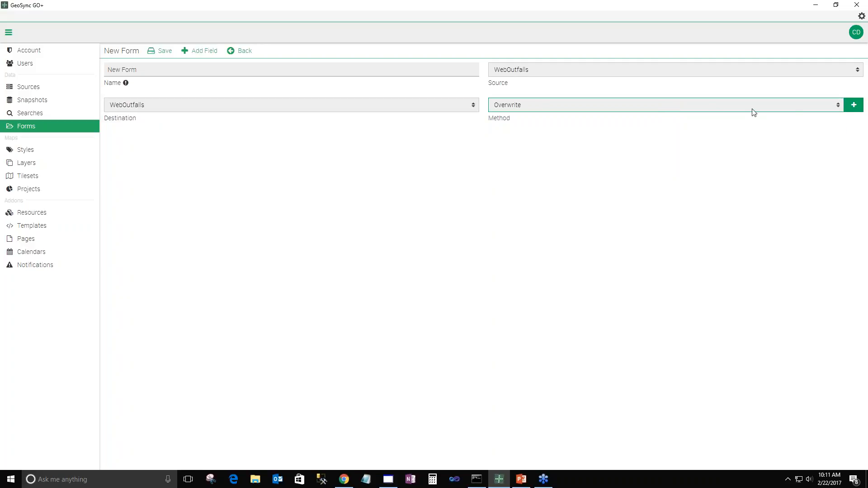
left_click(849, 109)
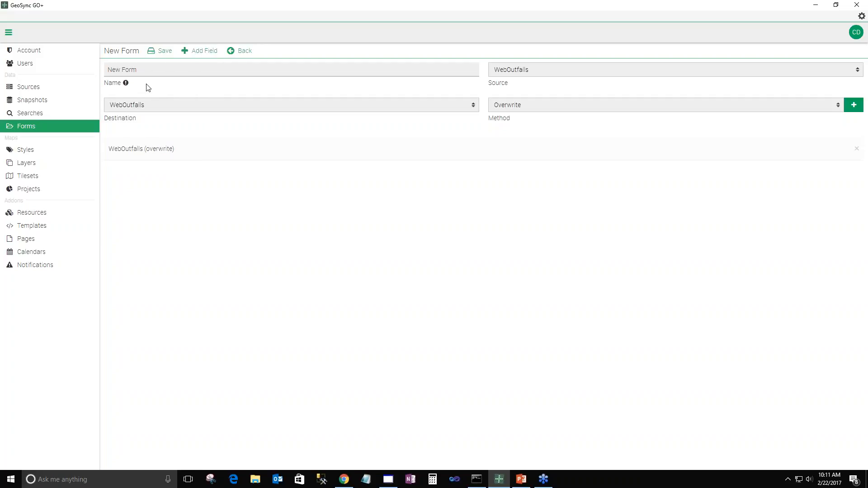
Step: Add a switch field to the form and label it Visible
left_click(195, 52)
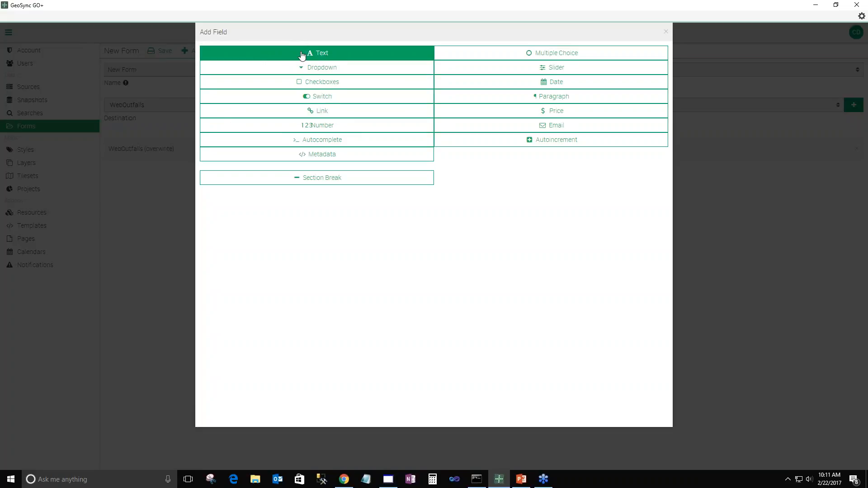
left_click(318, 100)
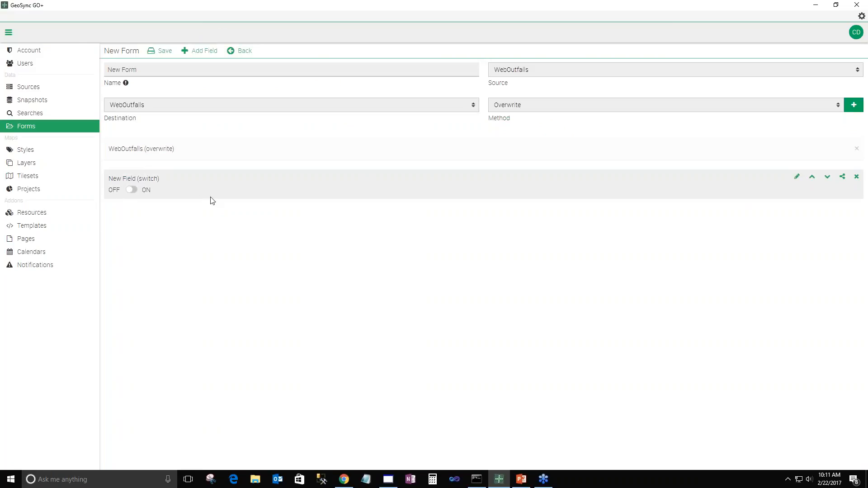
left_click(796, 177)
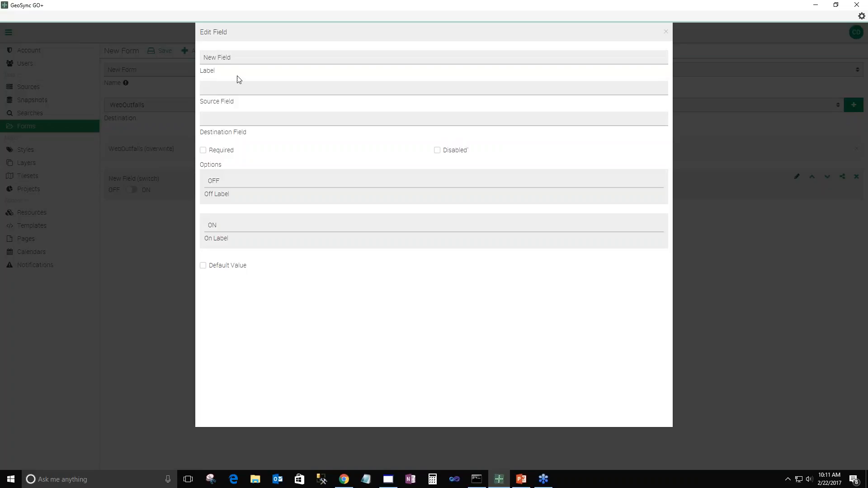
triple_click(304, 61)
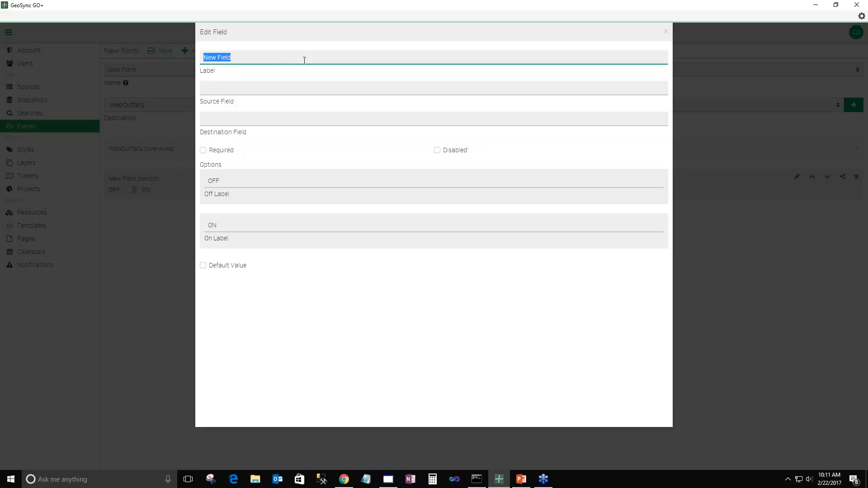
type("Visitble")
Step: Set both the source field and the destination field of the Visible switch to ToDoList
left_click(280, 88)
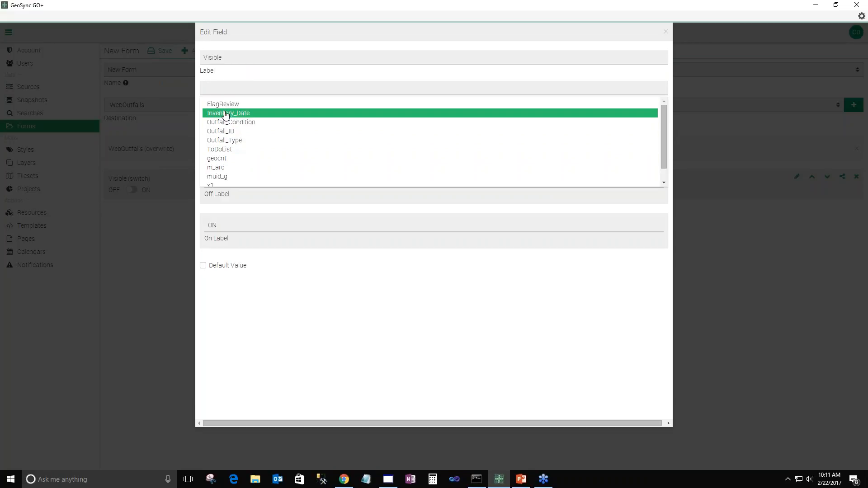
left_click(226, 150)
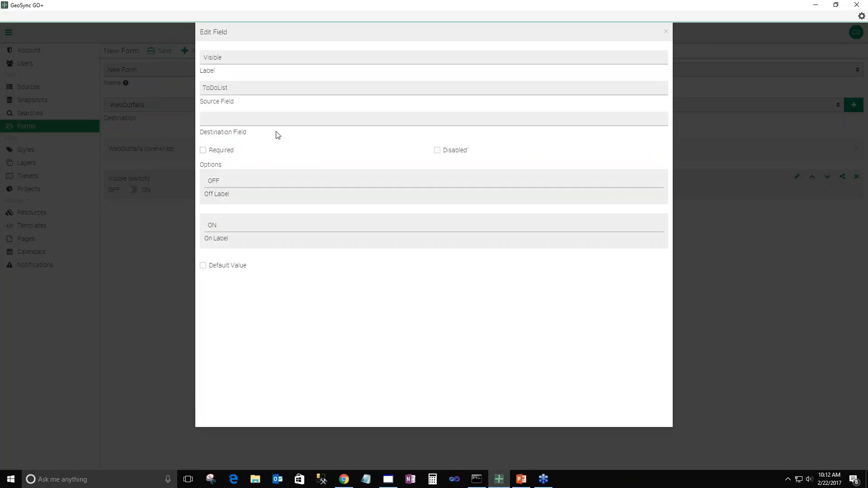
left_click(215, 121)
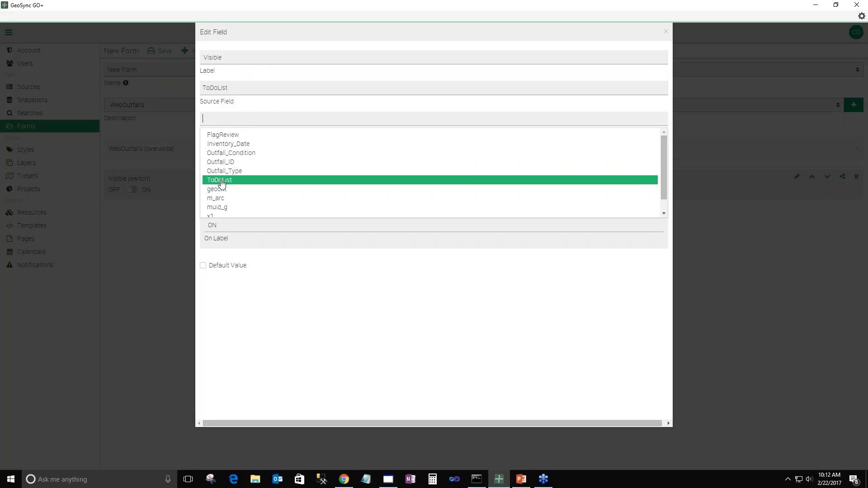
left_click(305, 180)
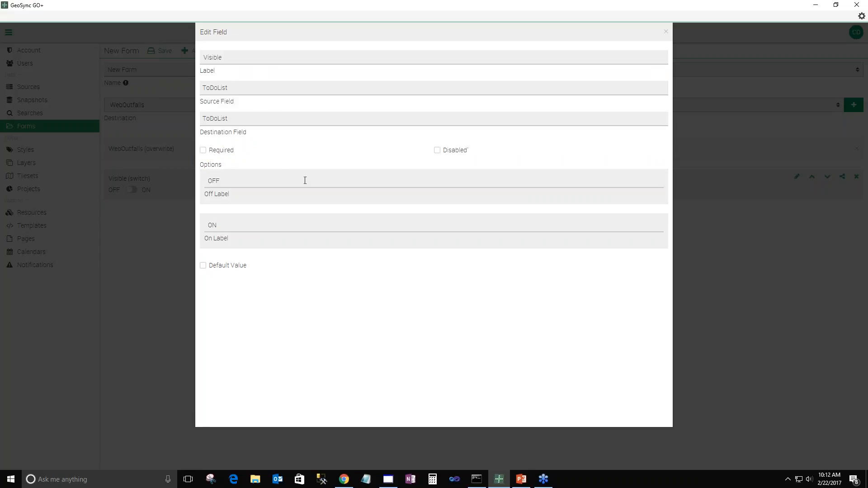
Step: Set the Visible switch's off label to NO and its on label to YES, and close the field settings
left_click(225, 181)
double_click(225, 181)
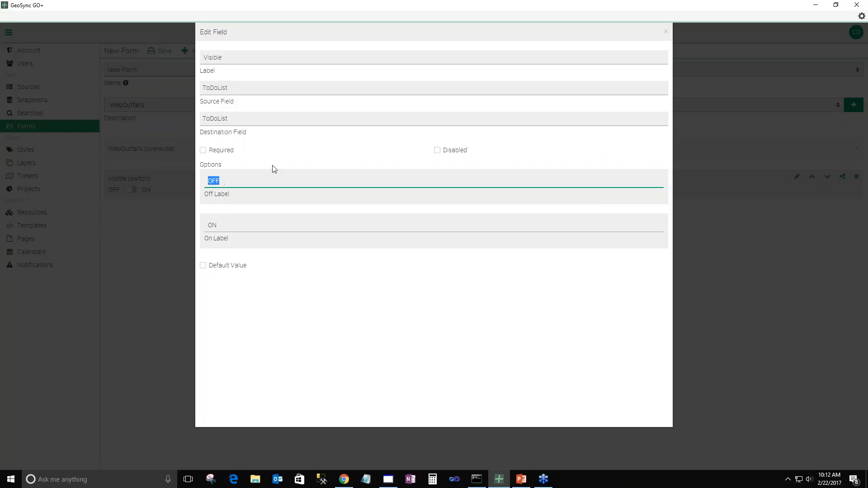
type("Y")
key("BackSpace")
type("NO")
left_click(226, 224)
double_click(226, 223)
type("YES")
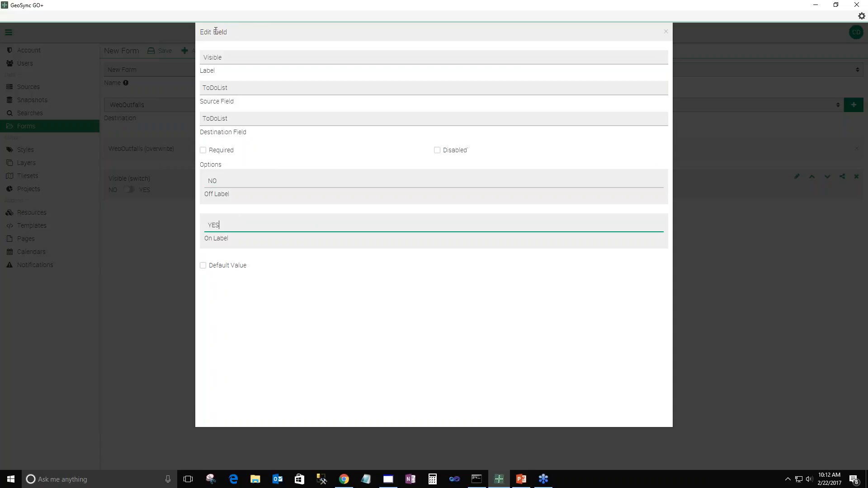
left_click(665, 31)
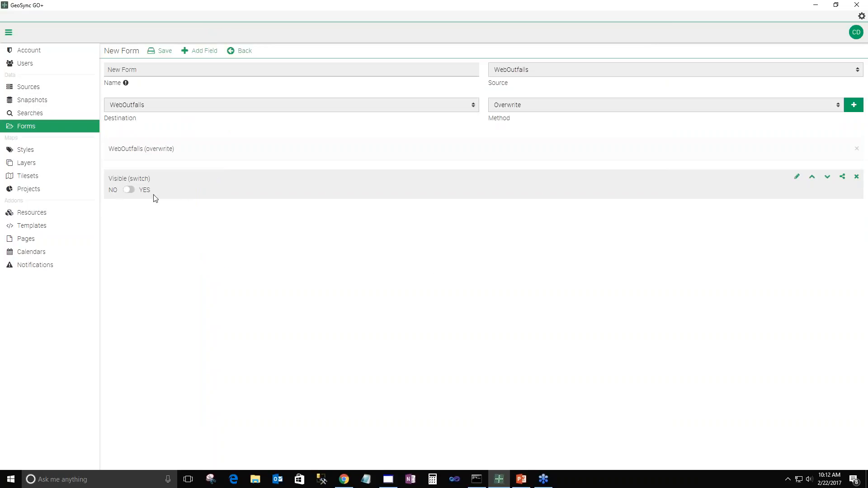
Step: Add a text field to the form and label it Outfall_ID
left_click(197, 52)
left_click(246, 57)
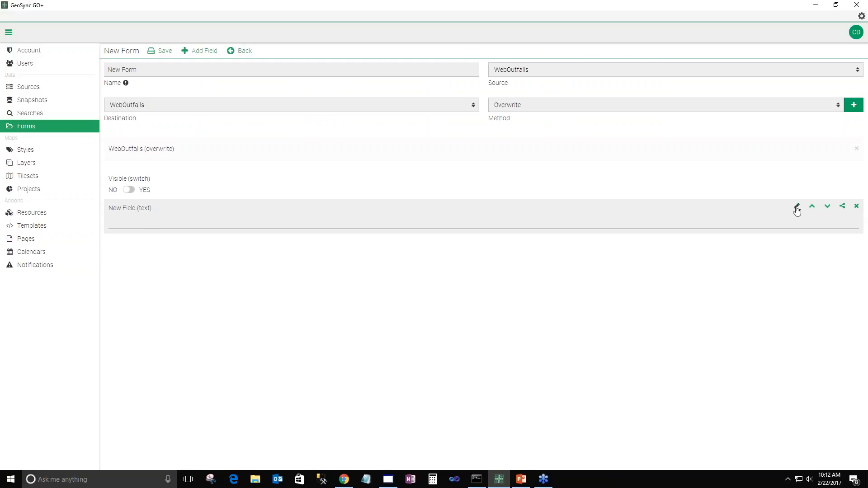
left_click(797, 209)
left_click_drag(244, 56, 197, 61)
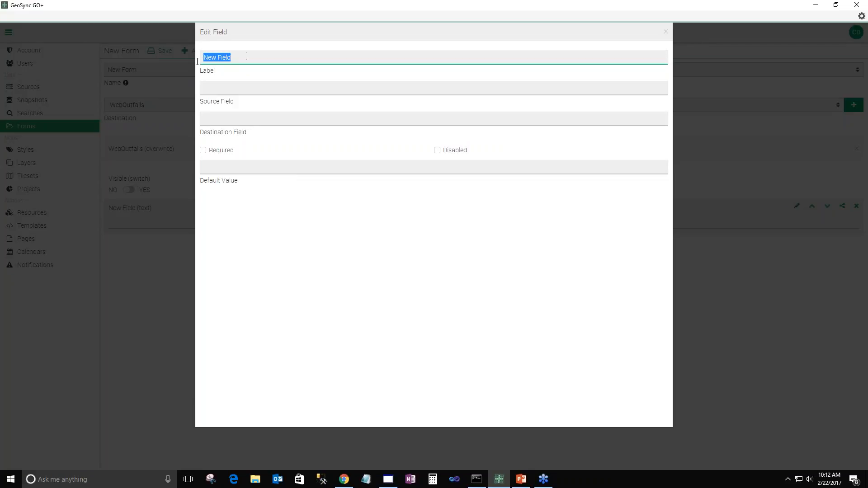
type("Outfall_ID")
Step: Set the text field's source and destination fields to Outfall_ID and close its settings
left_click(232, 89)
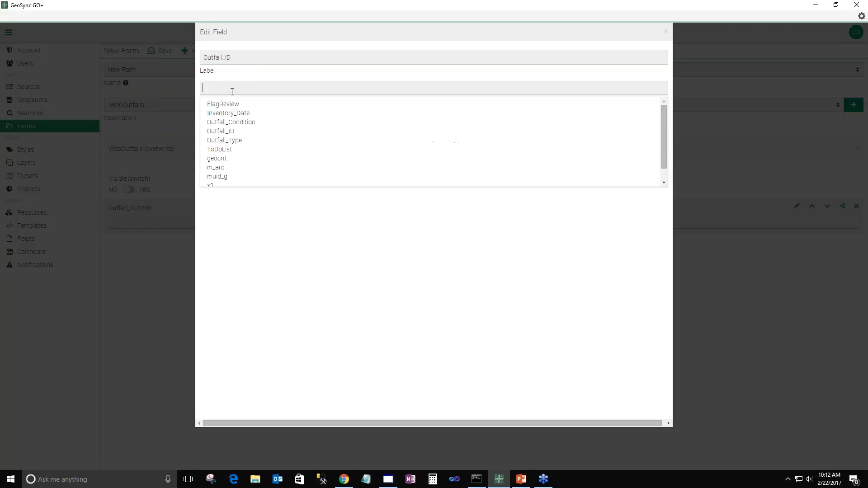
left_click(235, 129)
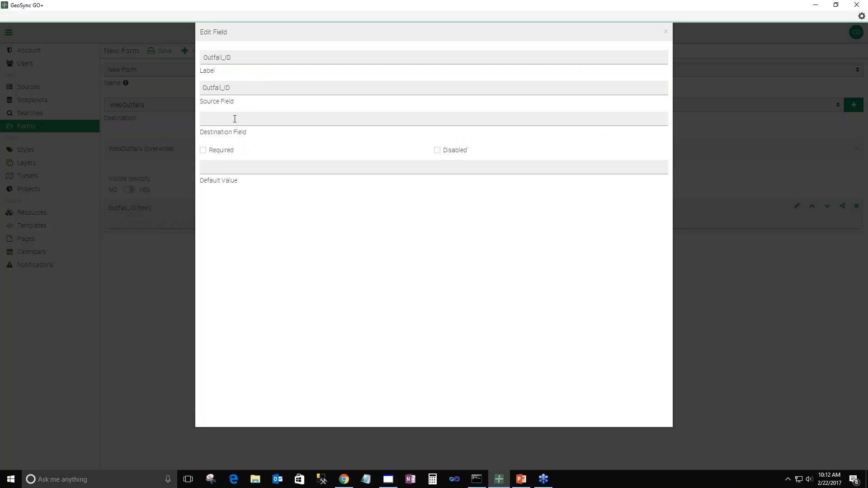
left_click(235, 118)
left_click(235, 163)
left_click(125, 202)
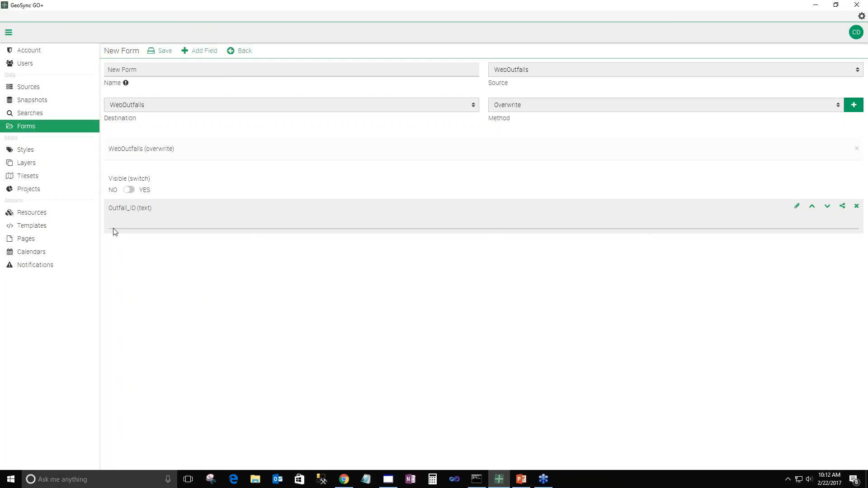
Step: Move the Outfall_ID field above the Visible switch and return to the forms list without saving
left_click(812, 208)
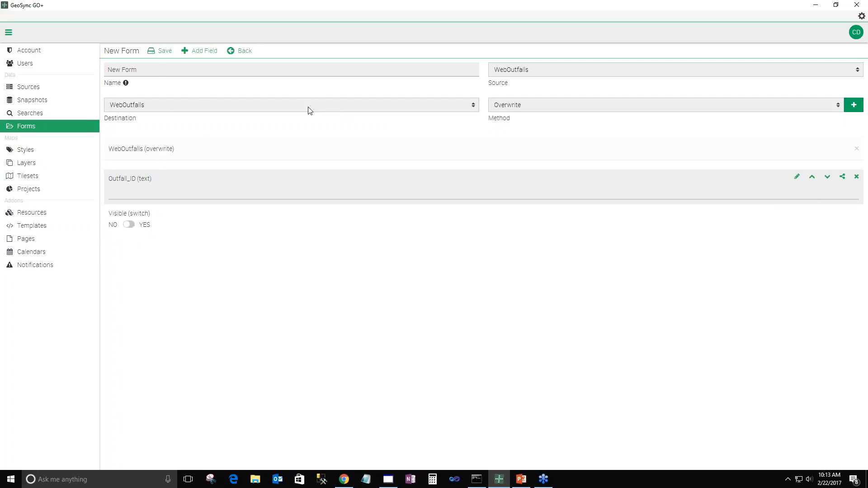
left_click(240, 52)
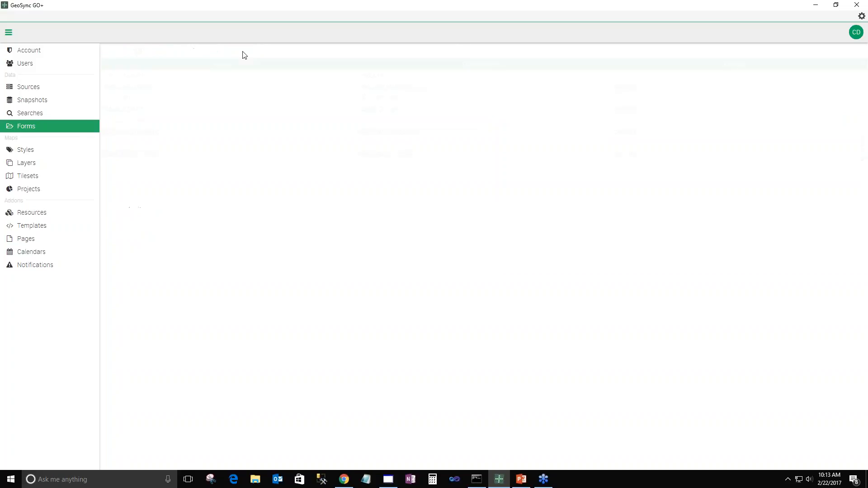
left_click(21, 128)
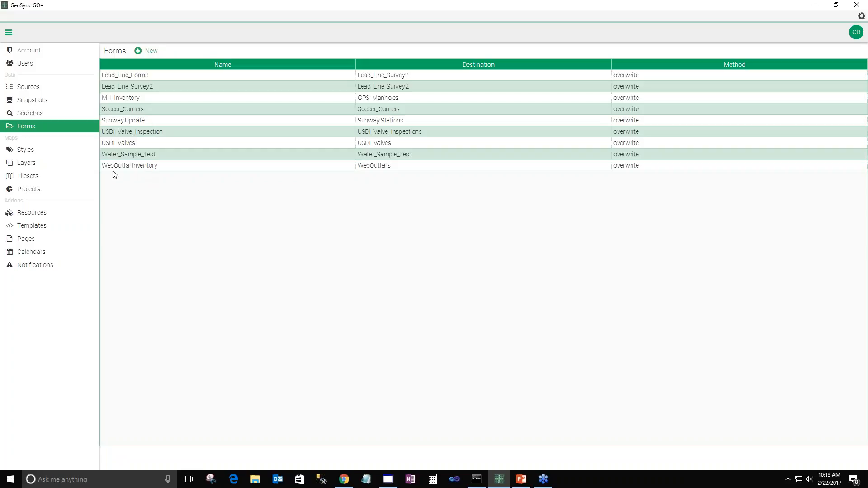
Step: Open the existing WebOutfallInventory form for editing and inspect its section heading and Outfall_ID field
left_click(132, 168)
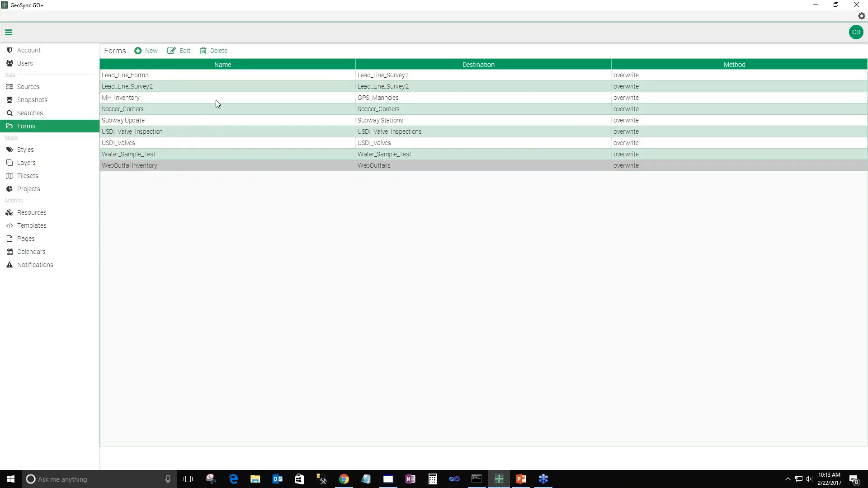
left_click(181, 52)
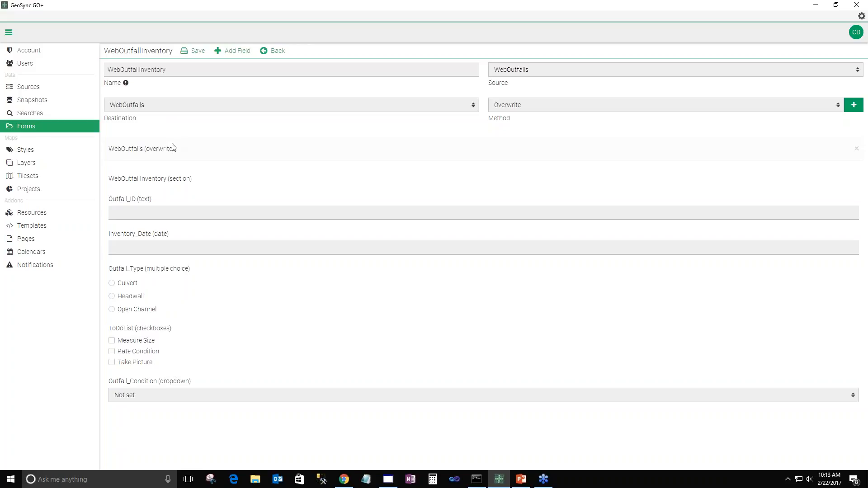
left_click(127, 183)
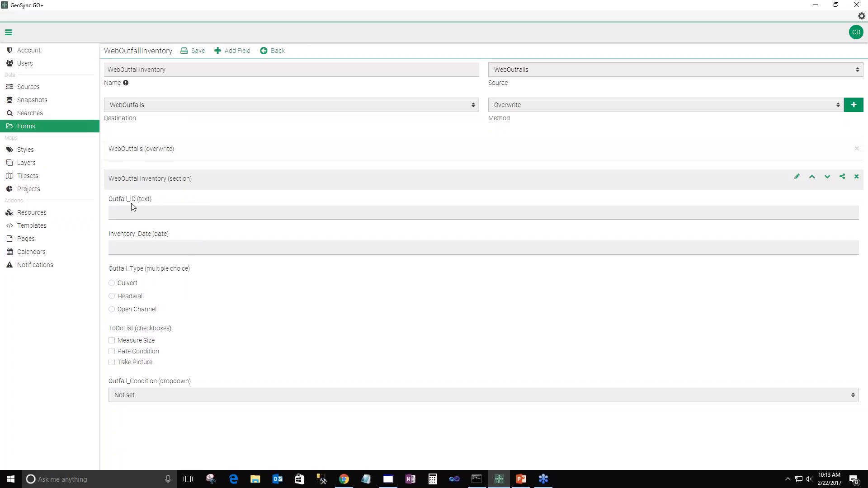
left_click(141, 209)
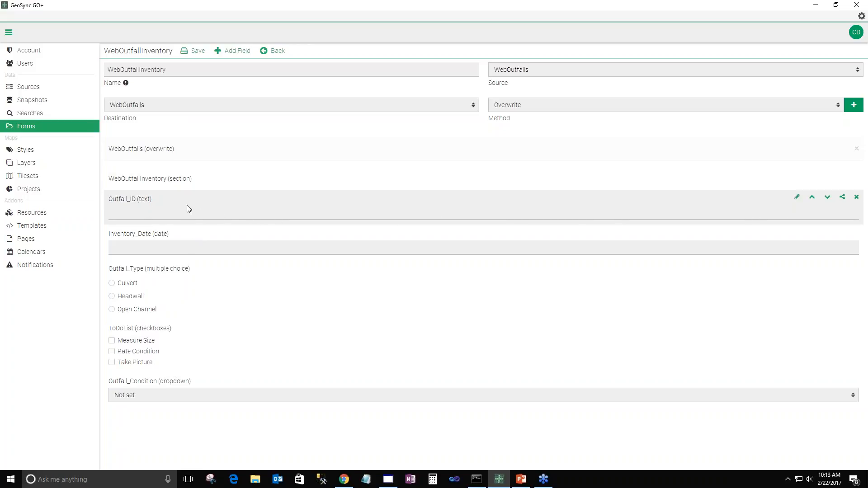
Step: Examine the Inventory_Date field's settings and its default value choices, leaving the default at blank
left_click(158, 241)
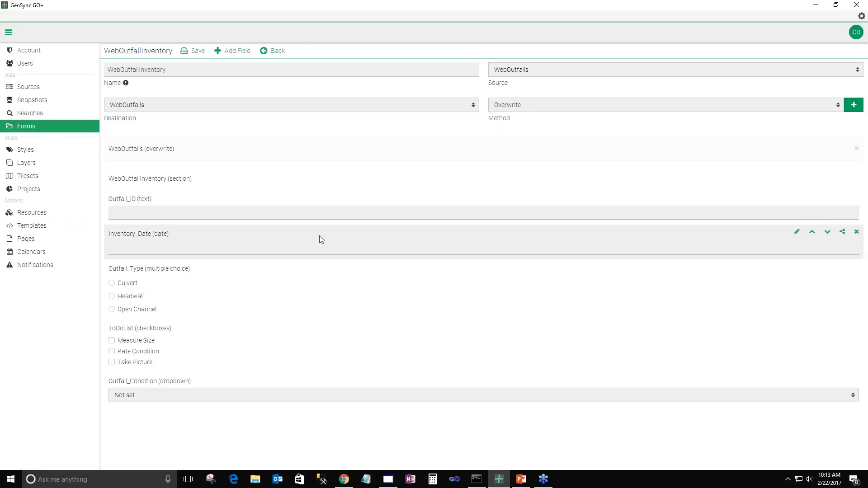
left_click(797, 234)
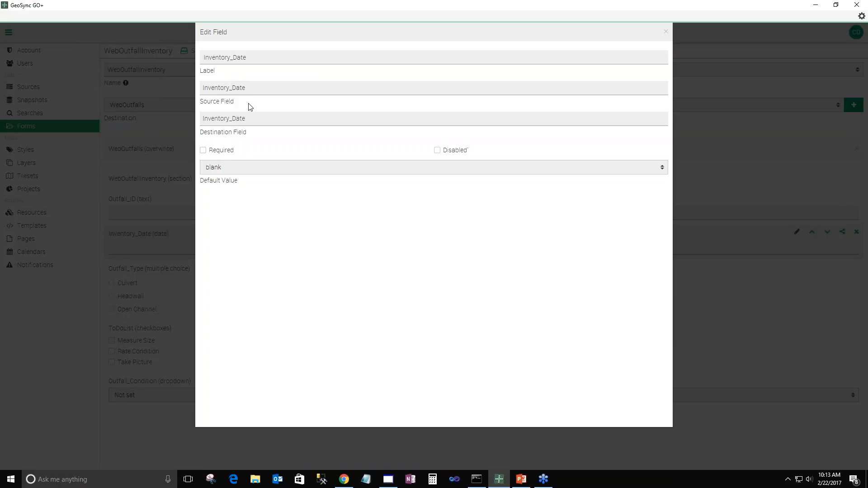
left_click(219, 169)
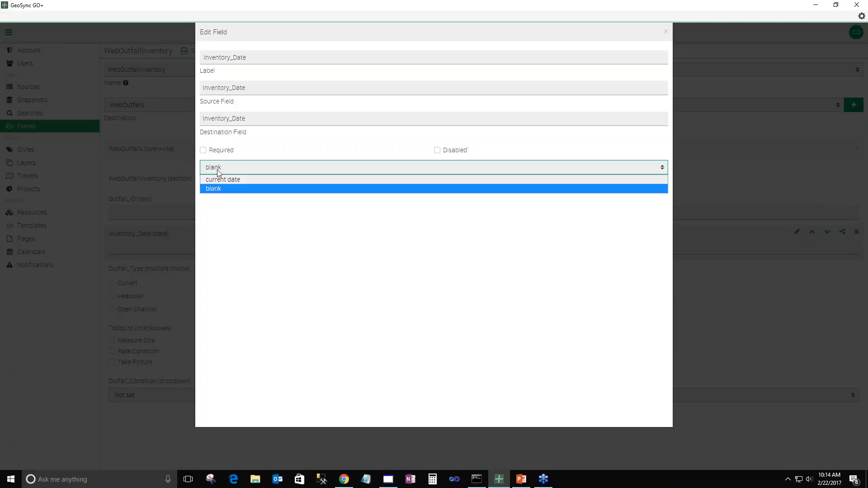
left_click(218, 172)
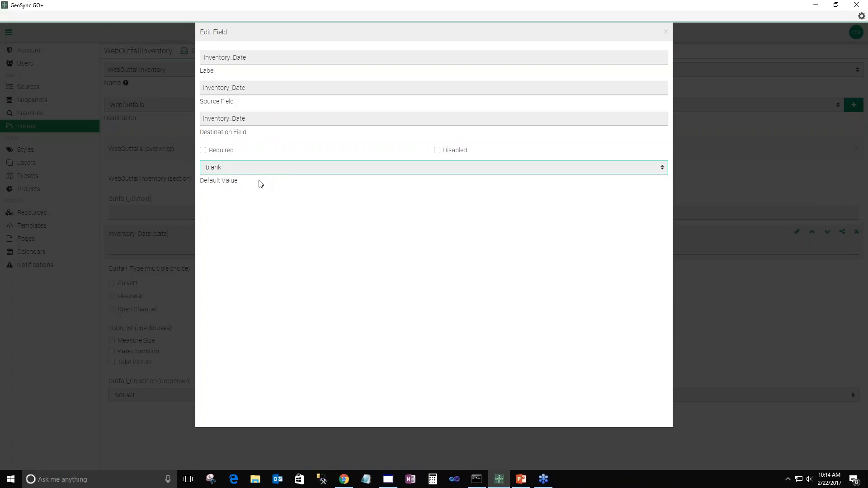
left_click(666, 31)
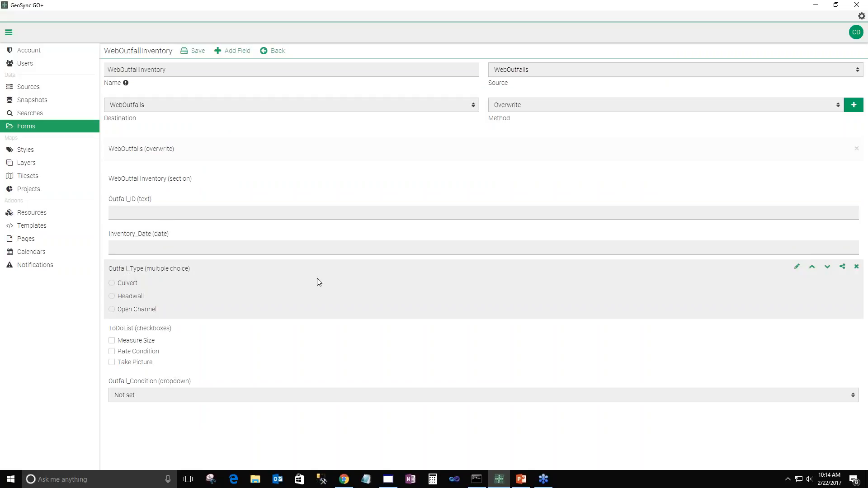
Step: Add a new option to the Outfall_Type multiple choice field and label it Manhole
left_click(796, 268)
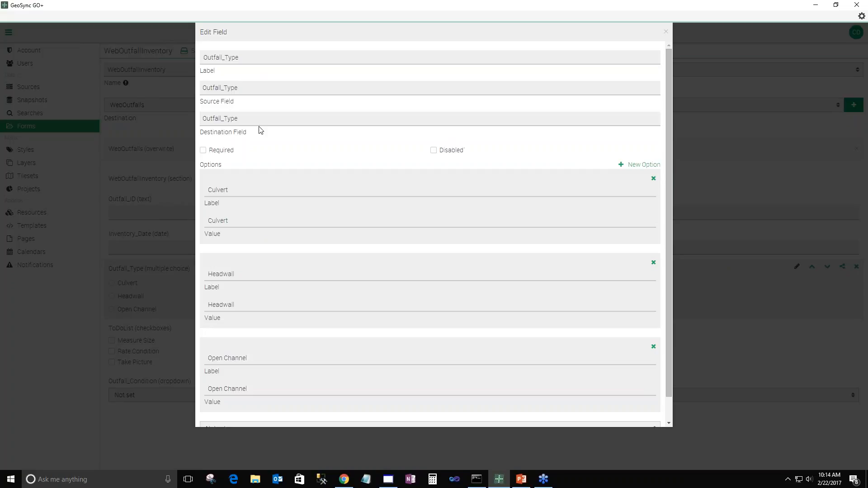
left_click_drag(670, 168, 620, 242)
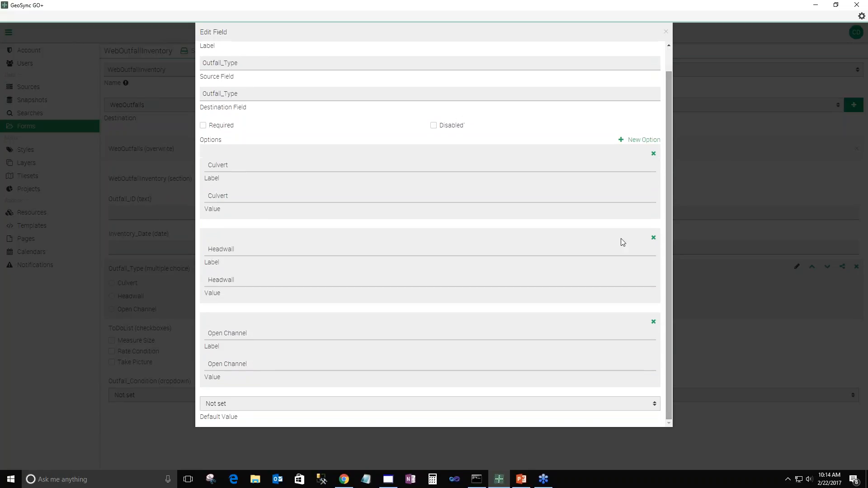
left_click(633, 144)
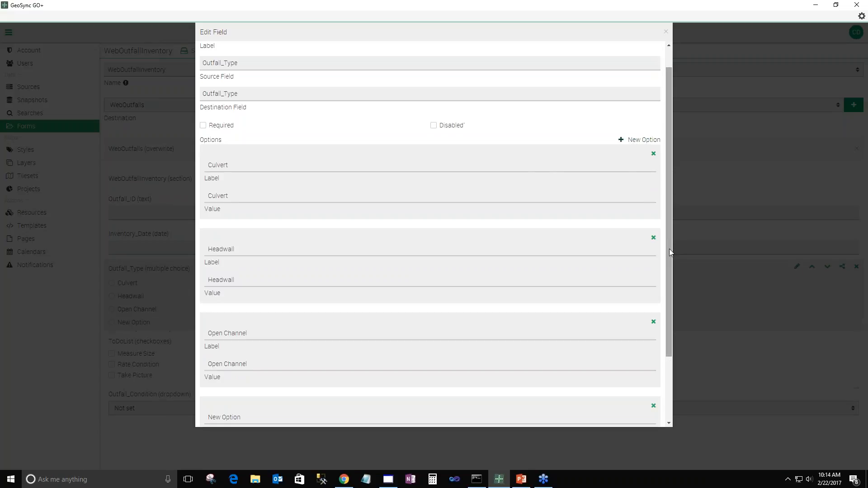
left_click_drag(671, 258, 671, 335)
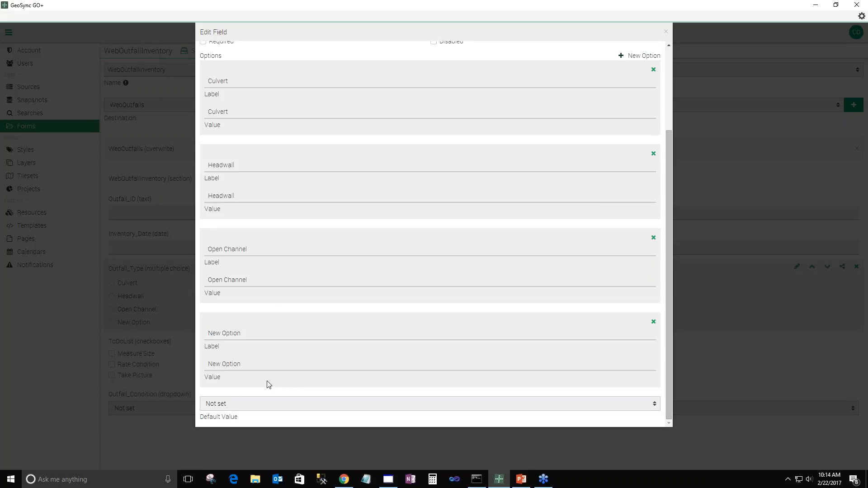
left_click(238, 334)
triple_click(227, 334)
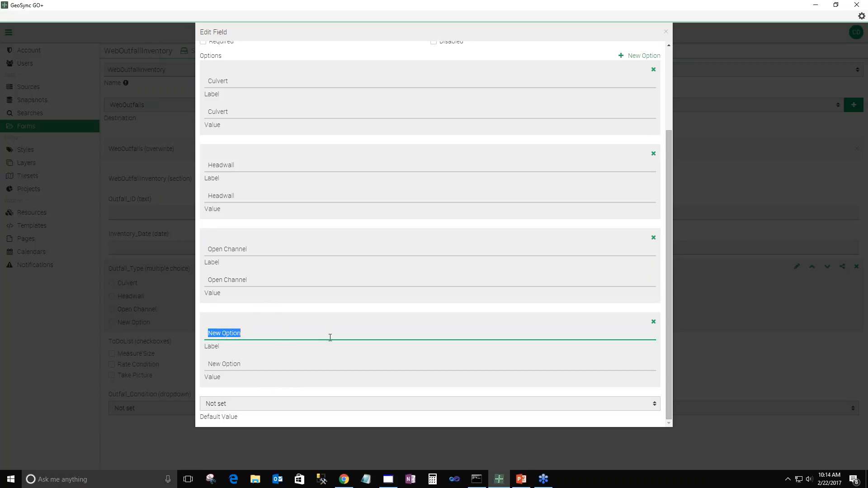
type("Manhole")
Step: Set the new Outfall_Type option's value to Manhole and close the field's settings
left_click(232, 362)
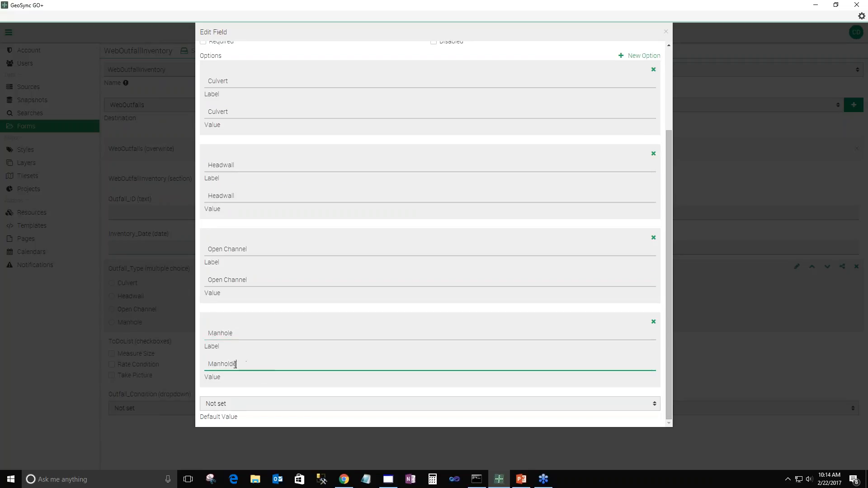
right_click(230, 364)
left_click_drag(235, 365, 237, 364)
left_click(232, 364)
left_click(229, 363)
key("shift+Tab")
key("shift+Tab")
key("shift+Tab")
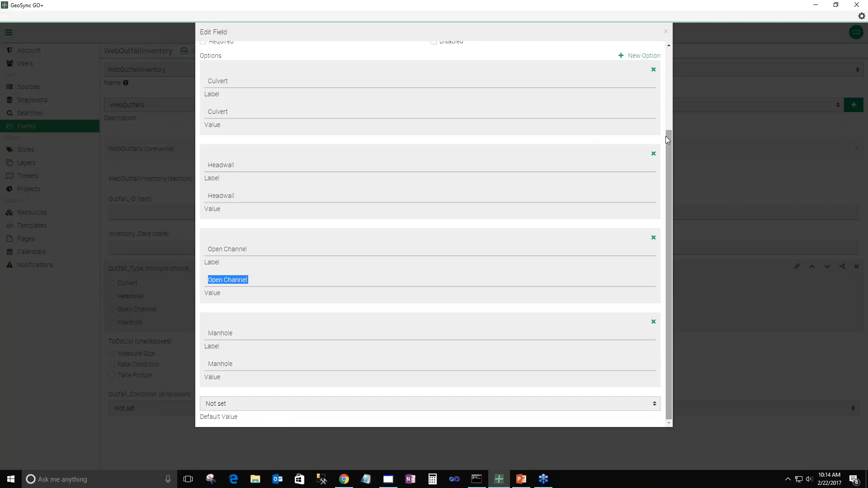
left_click_drag(668, 145, 664, 32)
left_click(666, 31)
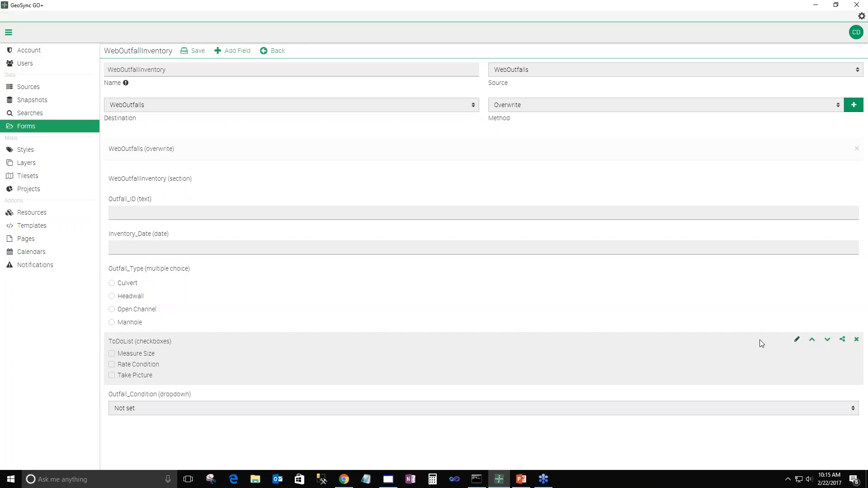
Step: Examine the ToDoList checkbox field's source, destination and option settings, and close them
left_click(797, 339)
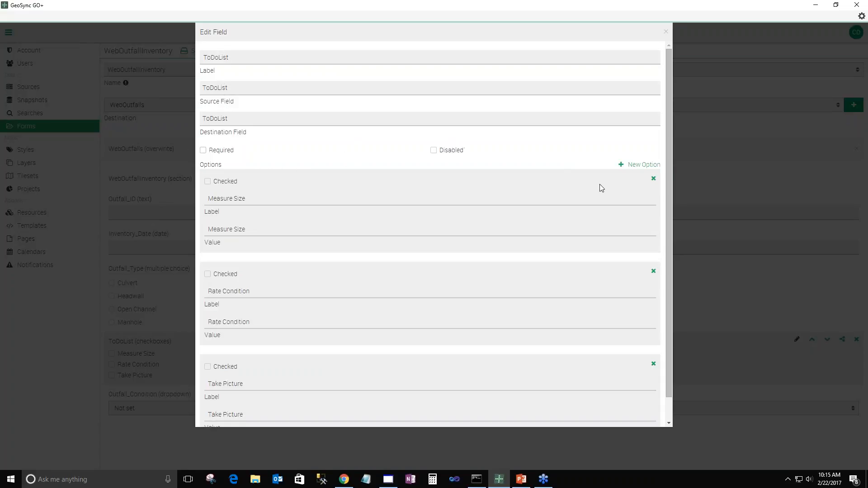
left_click_drag(669, 182, 664, 223)
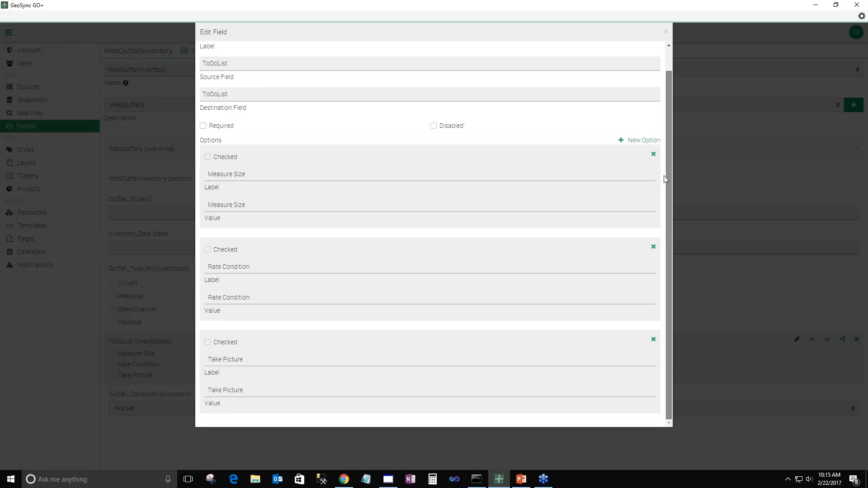
scroll(663, 175, "up", 1)
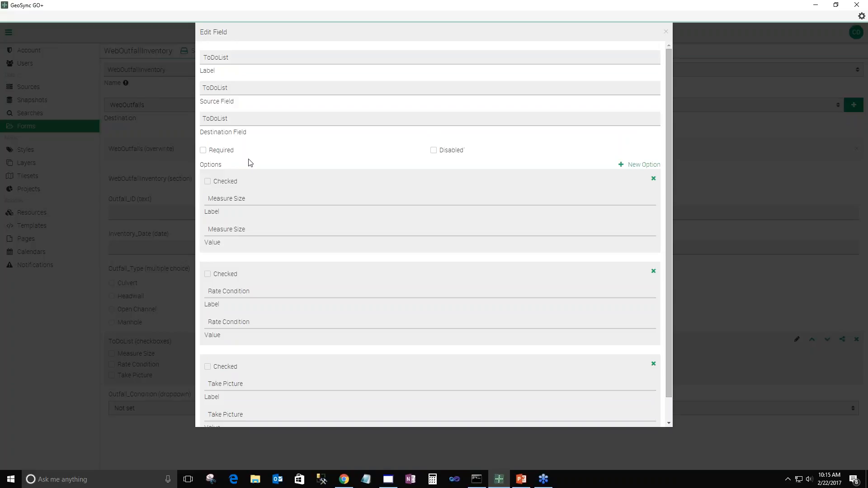
left_click_drag(672, 335, 668, 357)
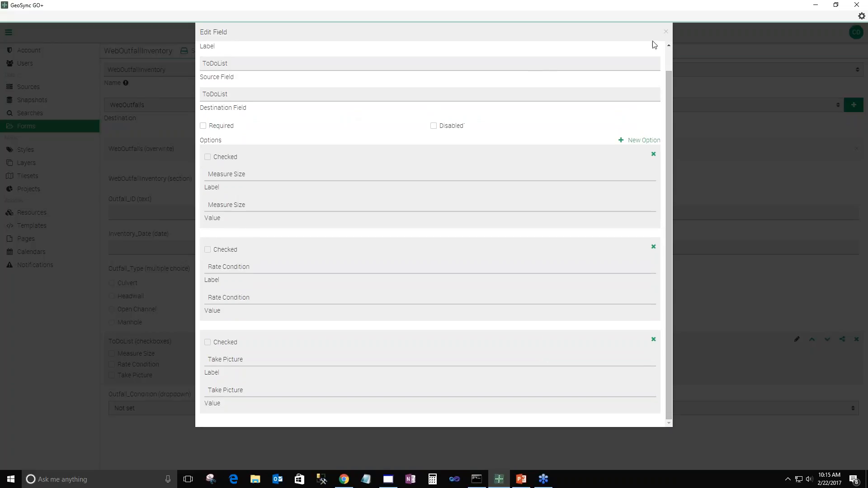
left_click(666, 31)
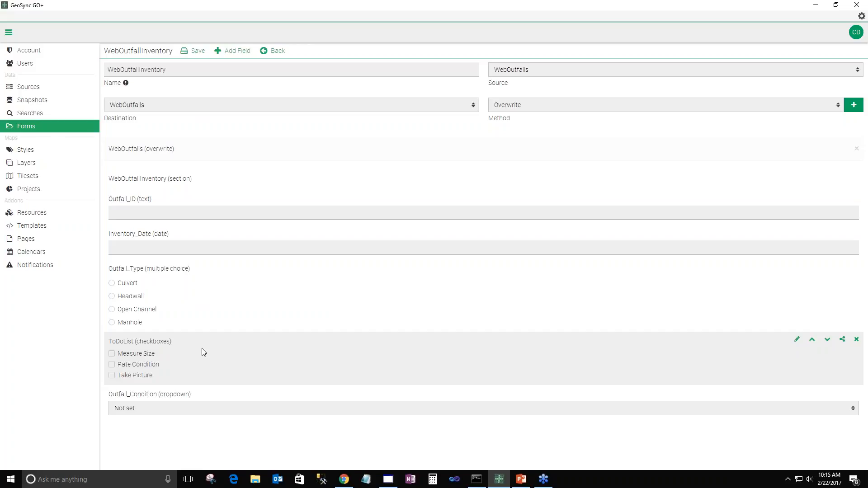
Step: Examine the Outfall_Condition dropdown field's options and default value, and close its settings
left_click(176, 400)
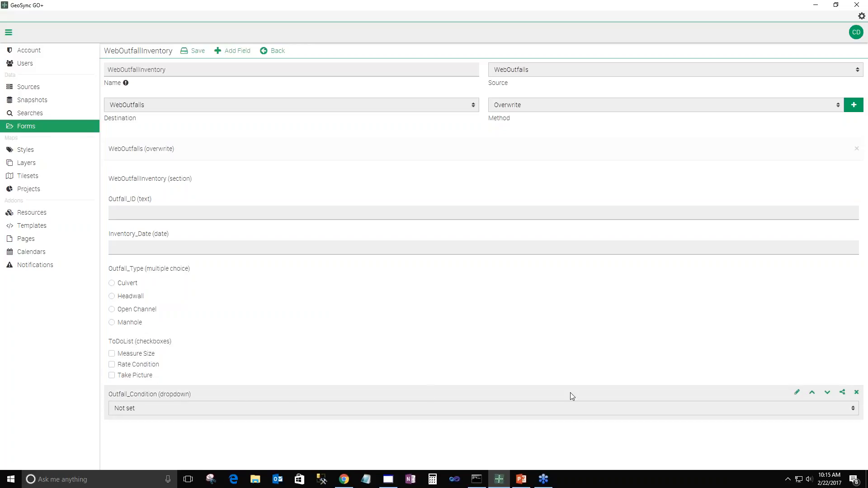
left_click(797, 394)
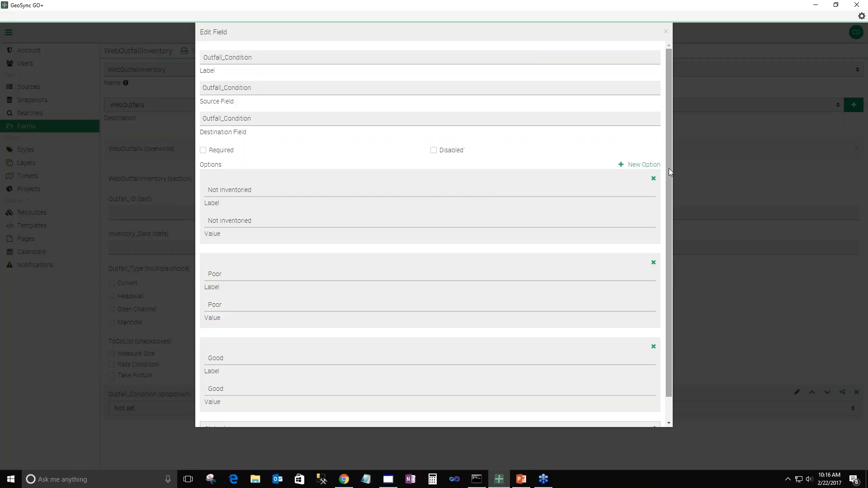
left_click_drag(669, 170, 673, 200)
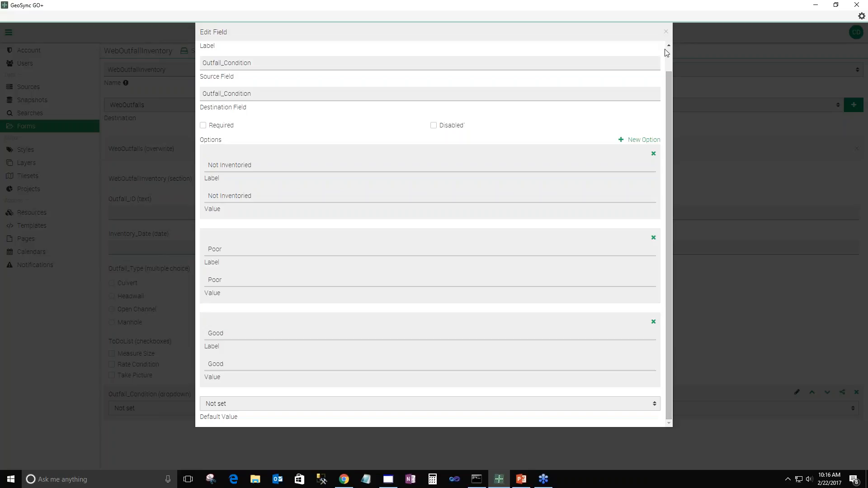
left_click(671, 35)
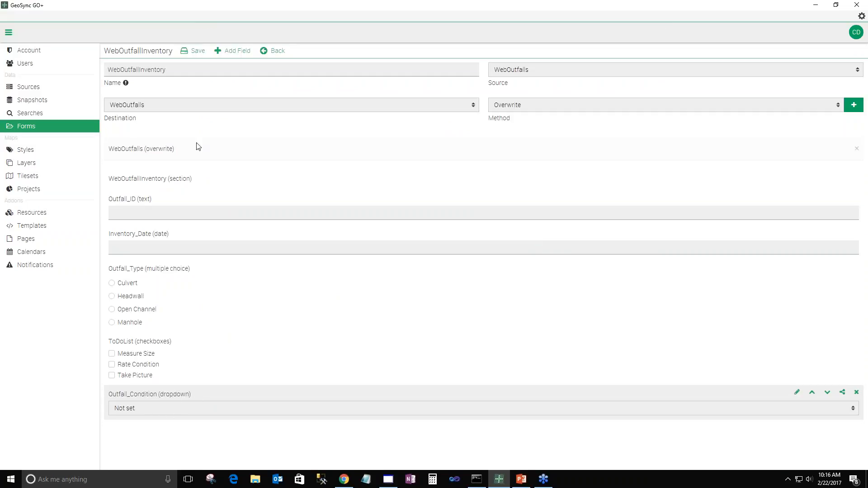
Step: Add a paragraph field to the WebOutfallInventory form and label it Comment
left_click(231, 51)
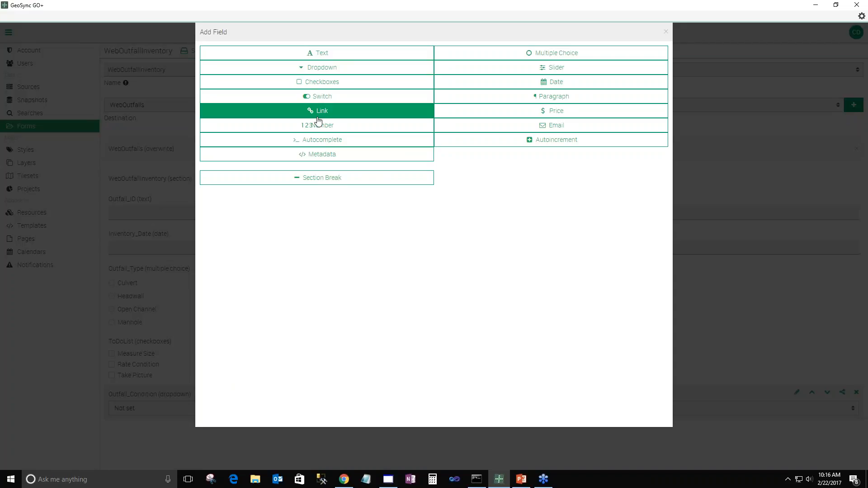
left_click(505, 101)
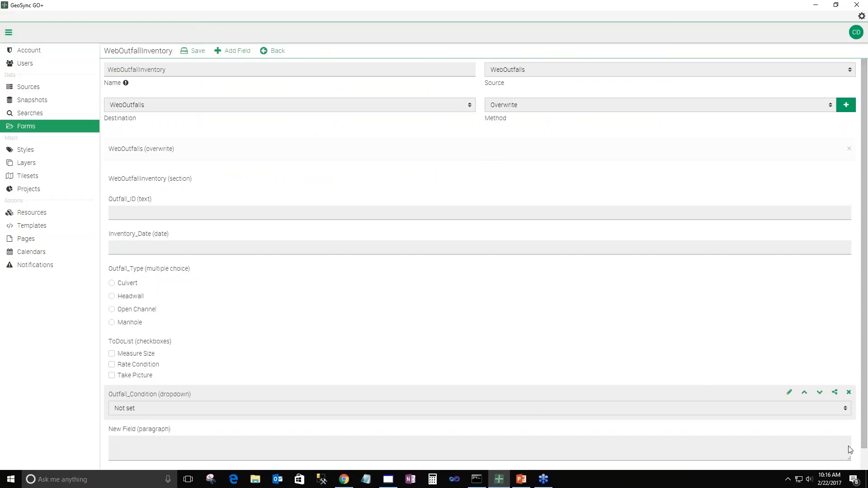
scroll(846, 448, "down", 1)
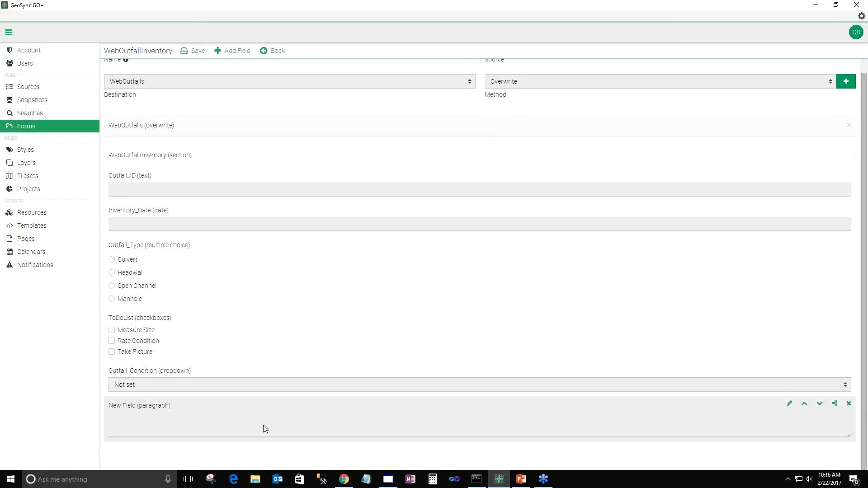
left_click(789, 405)
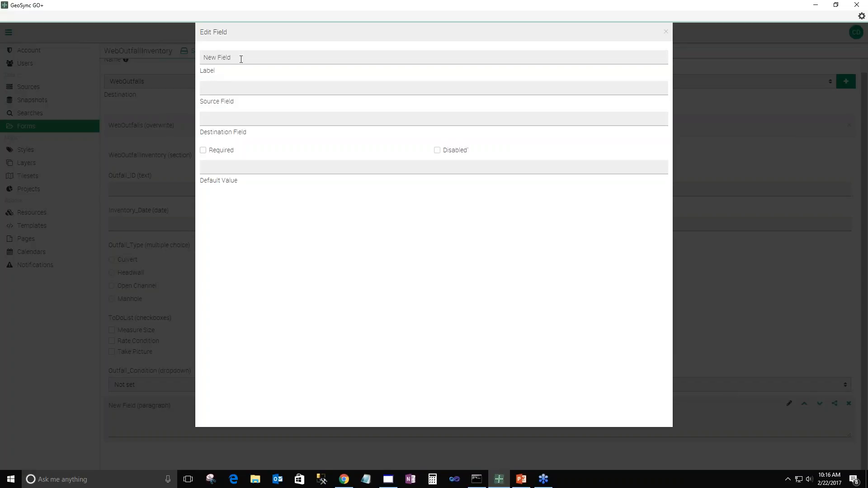
left_click_drag(241, 59, 188, 59)
type("Comment")
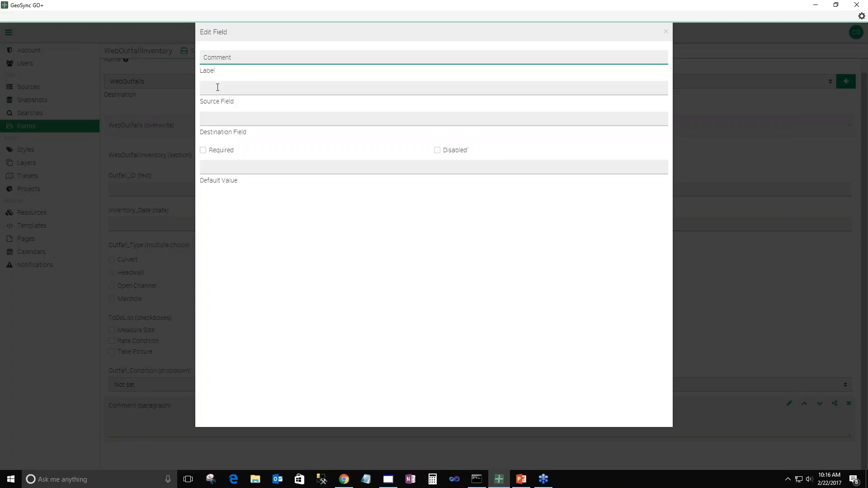
Step: Set the paragraph field's source and destination fields to Comment and close its settings
left_click(217, 88)
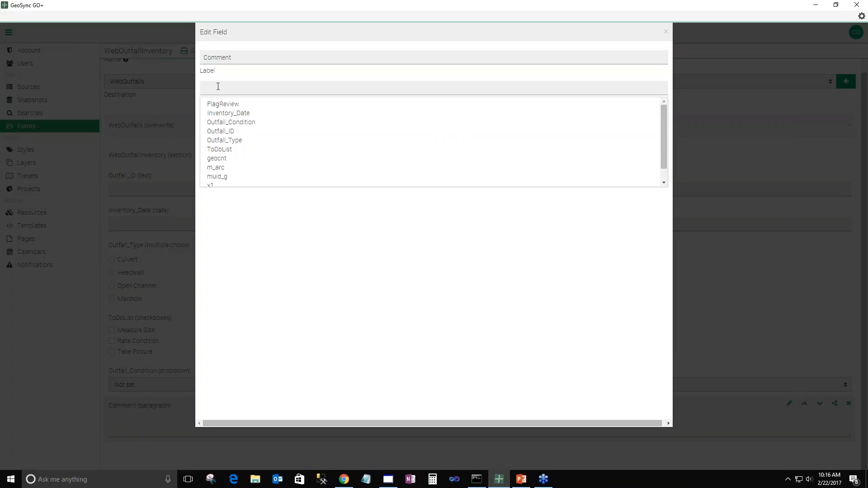
type("Comment")
left_click(244, 75)
left_click(240, 215)
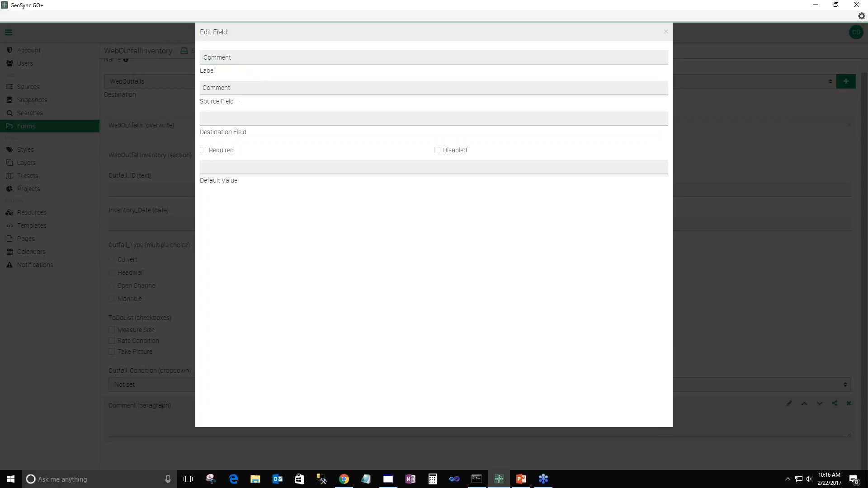
left_click(226, 118)
type("Comm")
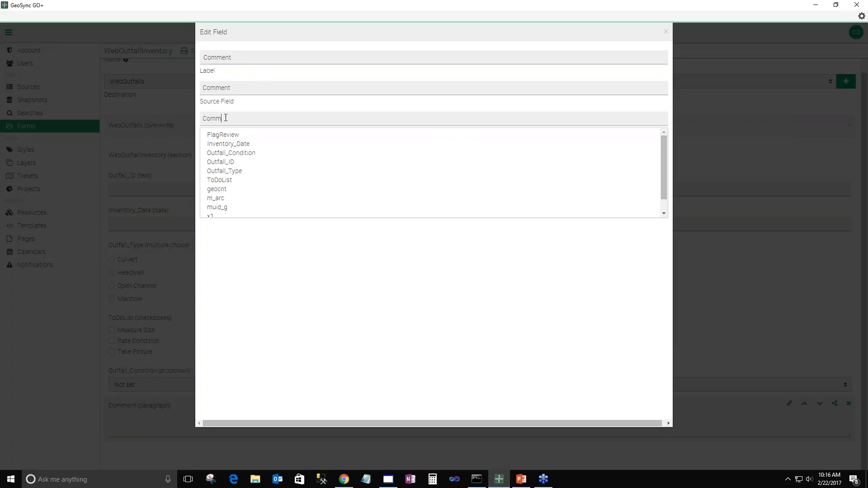
type("ent")
left_click(267, 108)
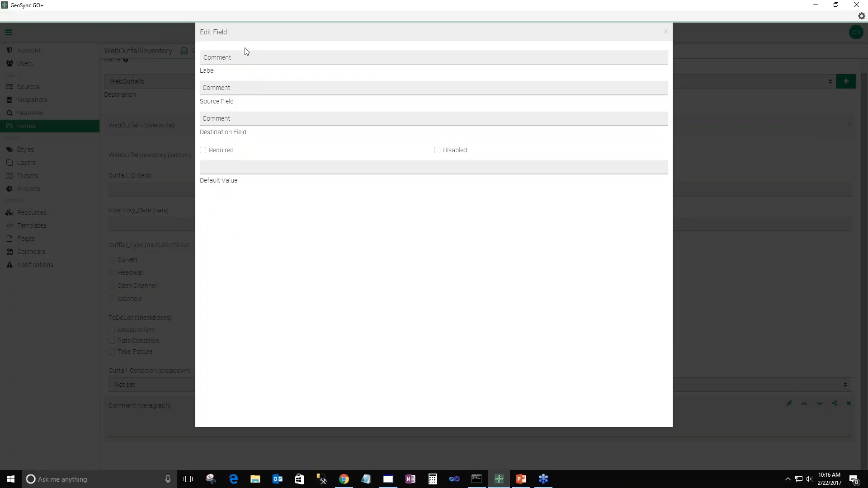
left_click(666, 32)
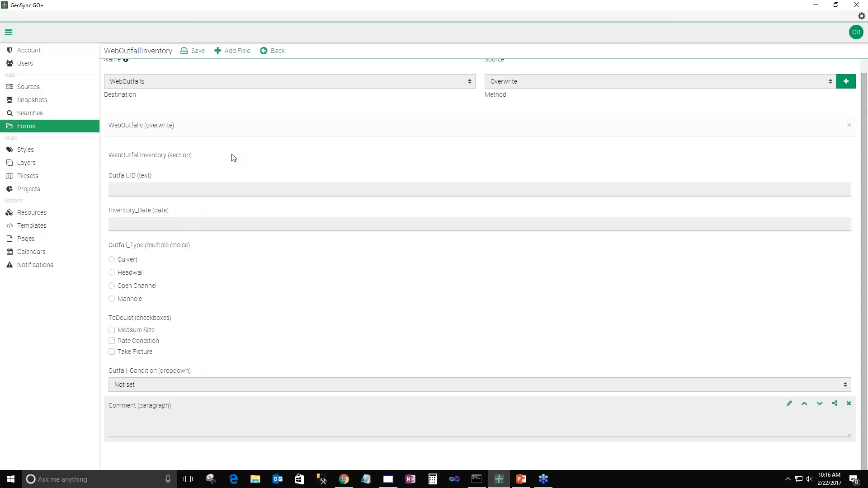
Step: Save the WebOutfallInventory form and open the GPS_Test_Project map
left_click(192, 51)
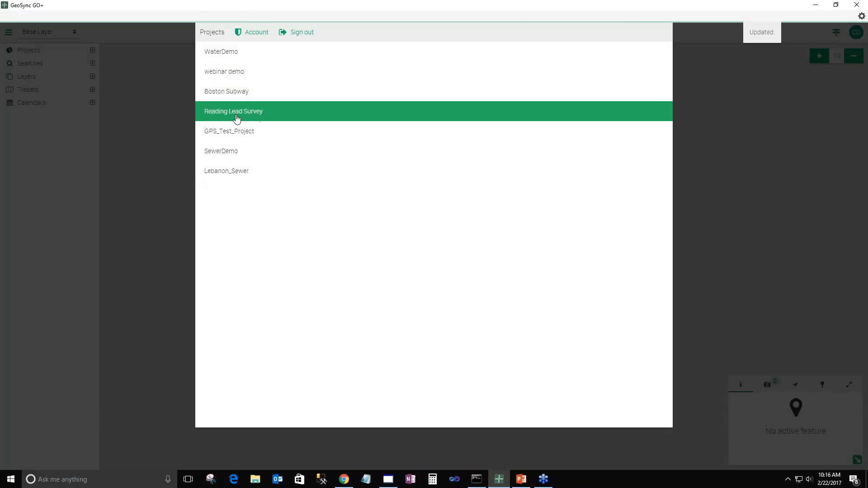
left_click(239, 130)
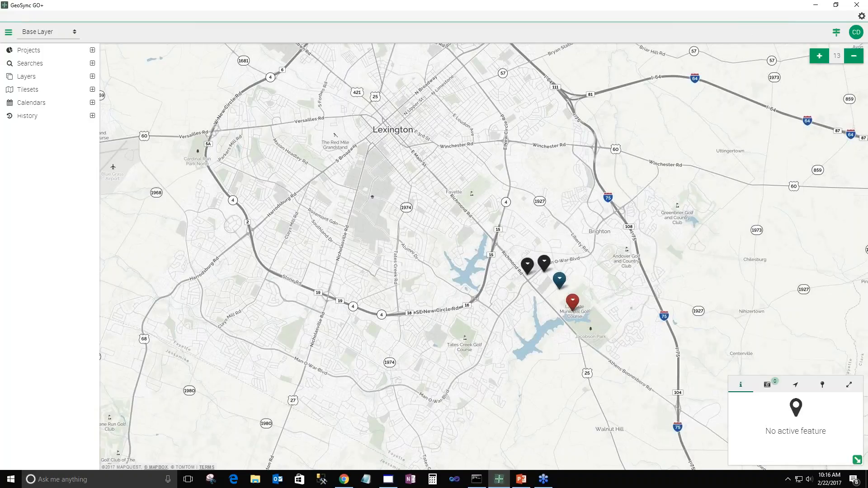
Step: Start a new collection for MapSync Outfall using the WebOutfallInventory form
left_click(836, 32)
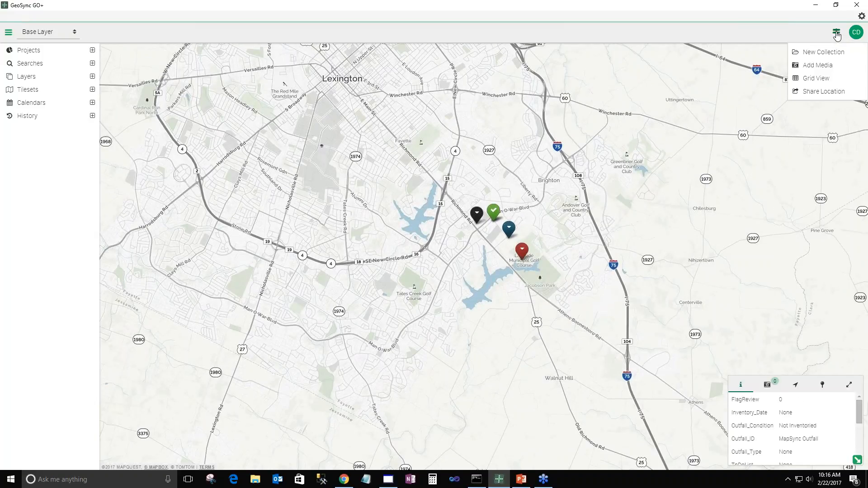
left_click(807, 54)
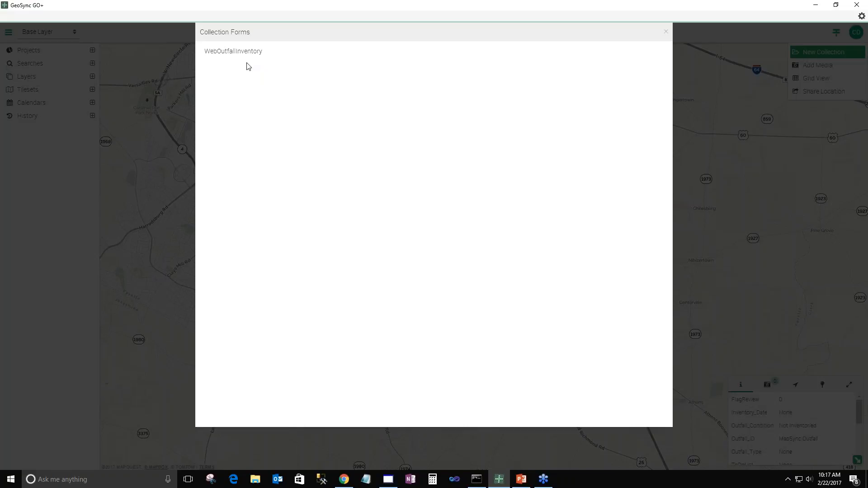
left_click(245, 54)
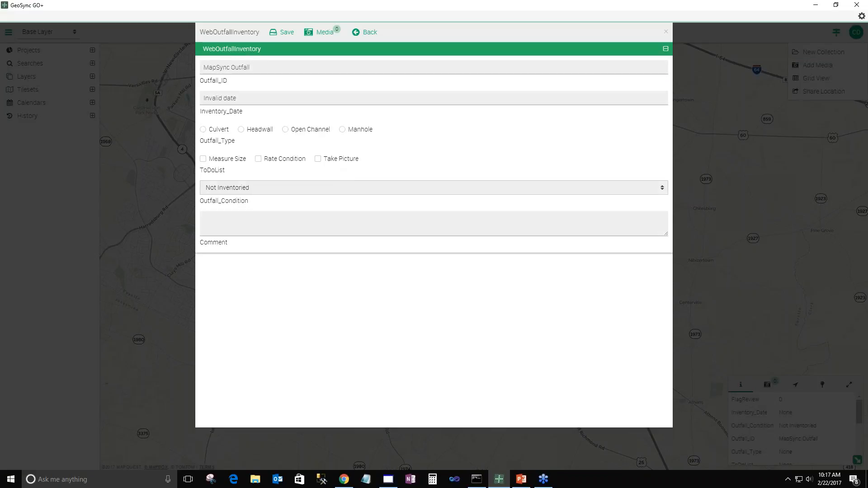
Step: Set Outfall_Type to Manhole and Outfall_Condition to Poor, enter the comment "this is a test", and save the collection
left_click(352, 133)
left_click(232, 188)
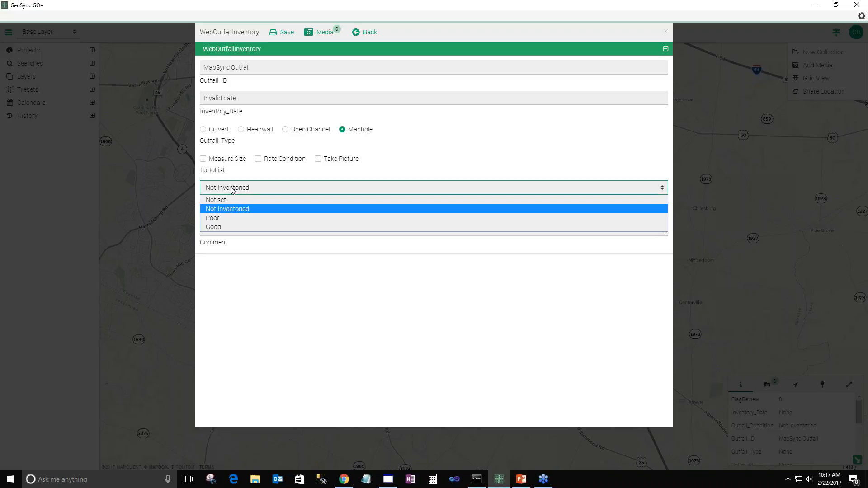
left_click(226, 218)
left_click(236, 225)
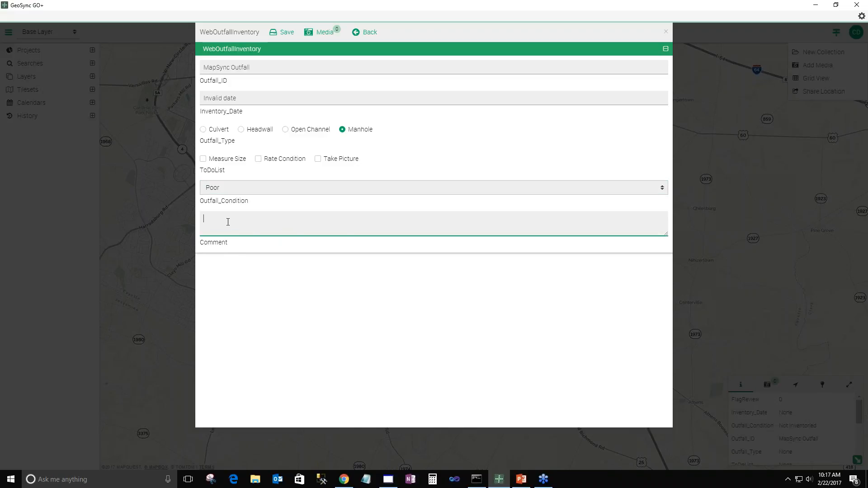
type("thaih")
type("is a test")
left_click(282, 34)
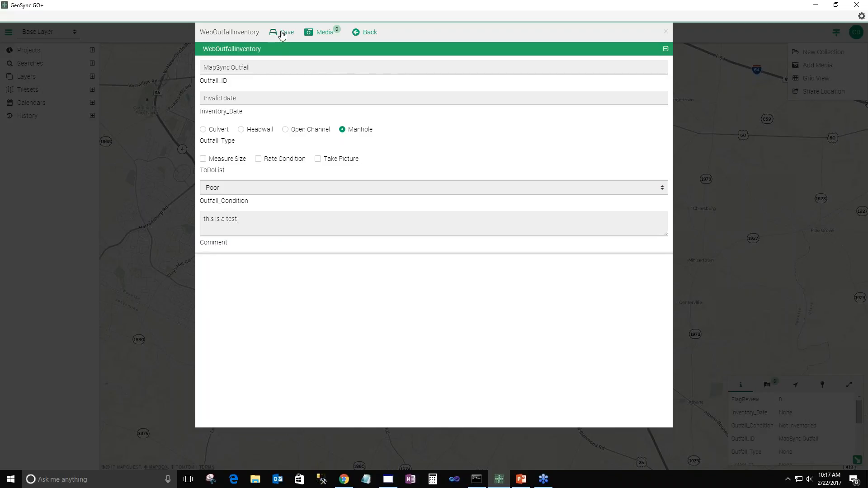
Step: Select the Kroger Outfall marker on the map to view its attributes
left_click_drag(490, 229, 437, 211)
left_click(423, 196)
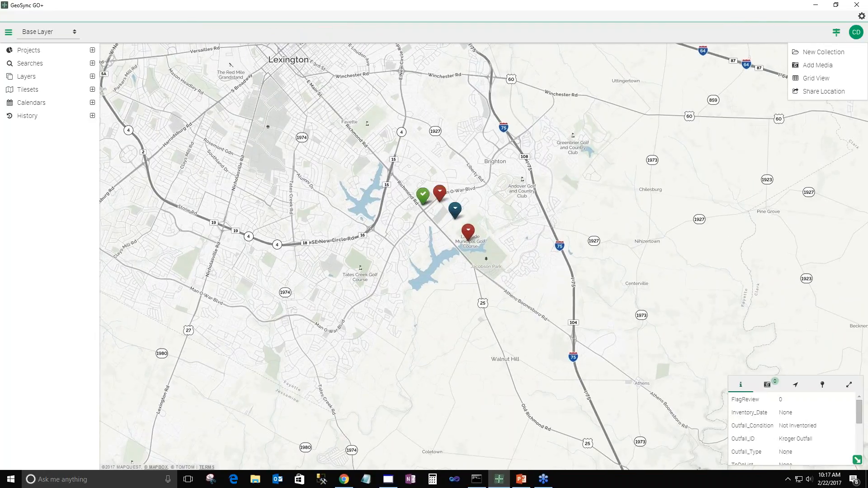
left_click_drag(441, 198, 436, 197)
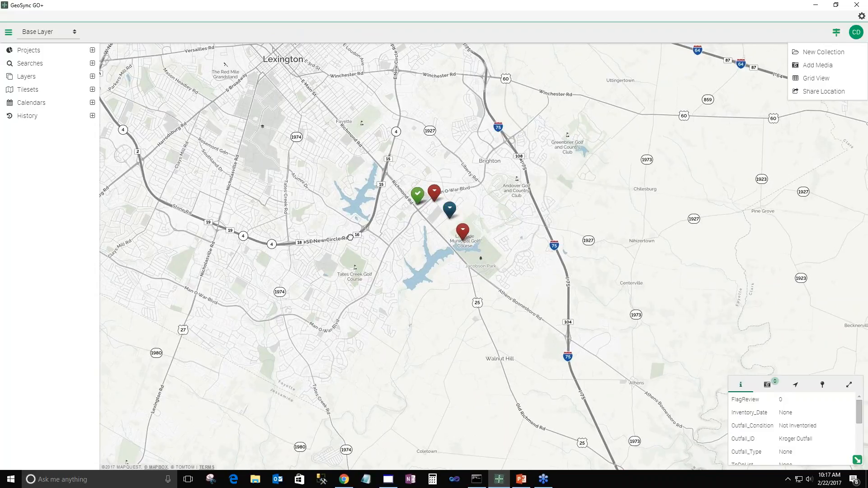